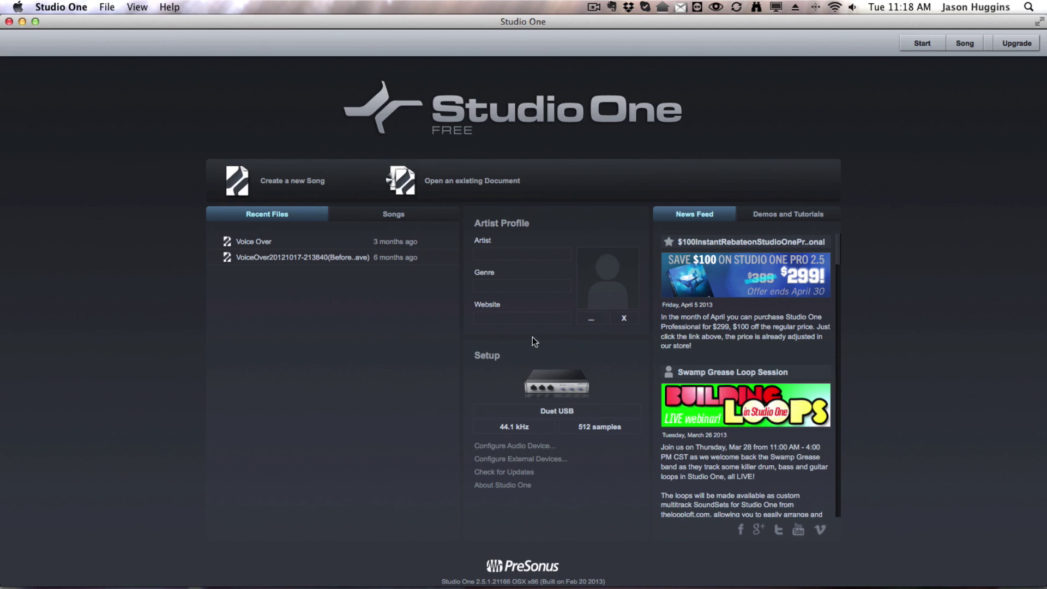
# Step: Keep Duet USB as the audio device in the audio settings
pyautogui.click(533, 450)
pyautogui.click(627, 201)
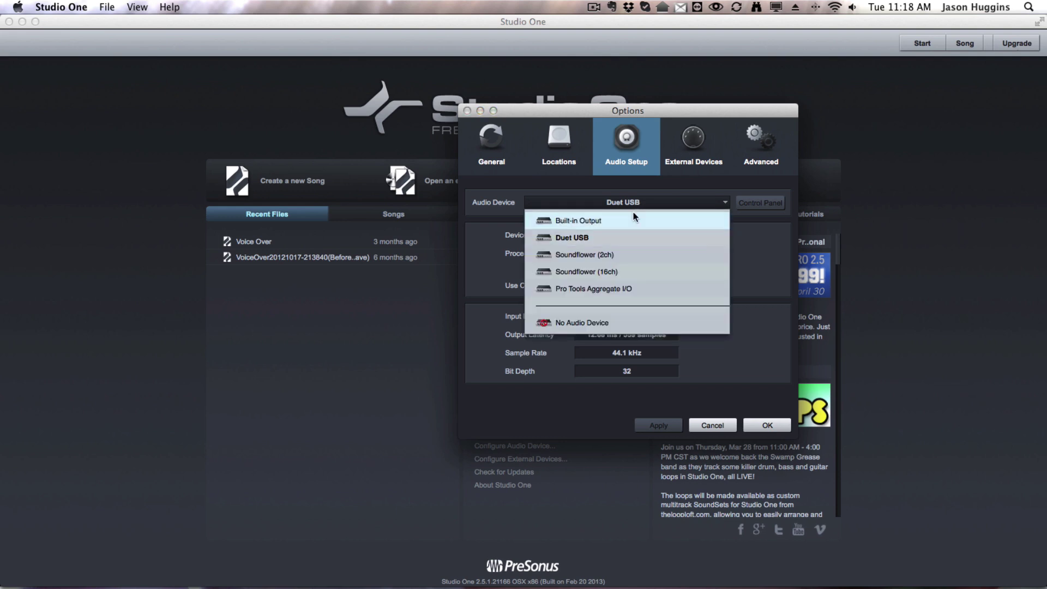
pyautogui.click(632, 238)
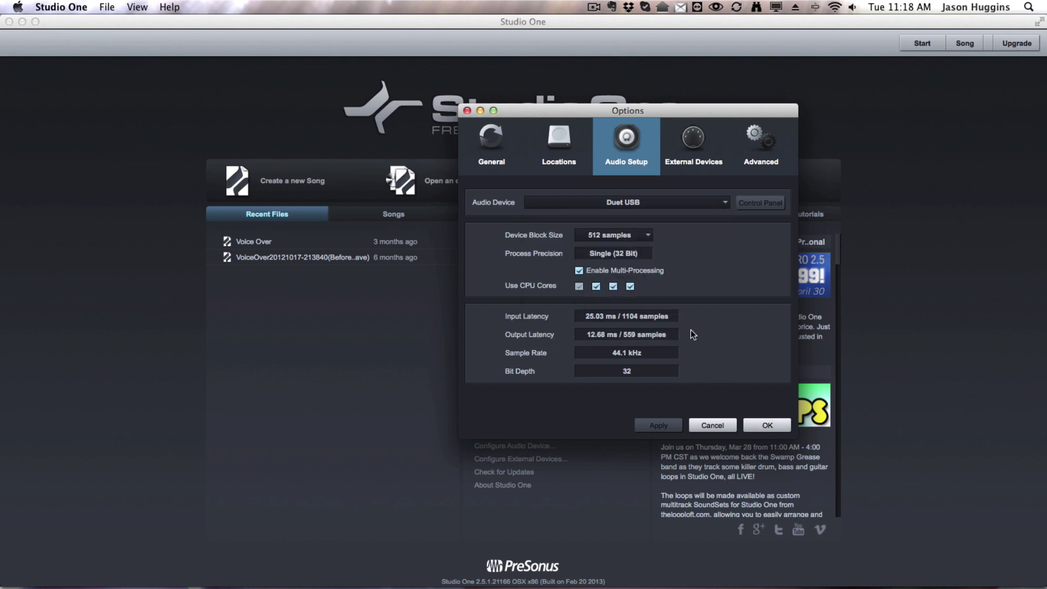
pyautogui.click(768, 428)
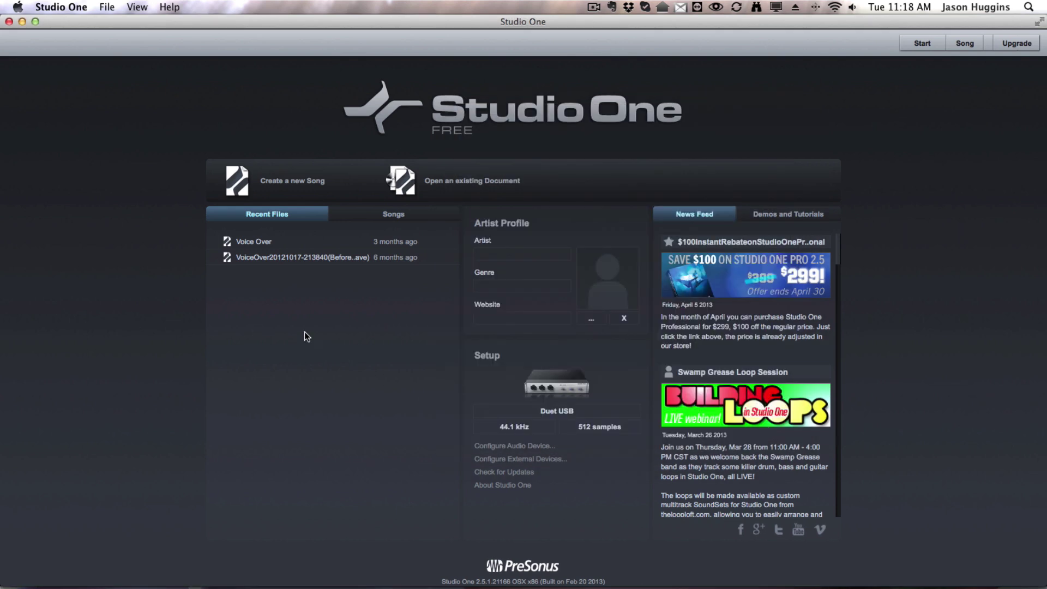
# Step: Create an empty song titled 'Test' with the timebase kept on Seconds
pyautogui.click(279, 183)
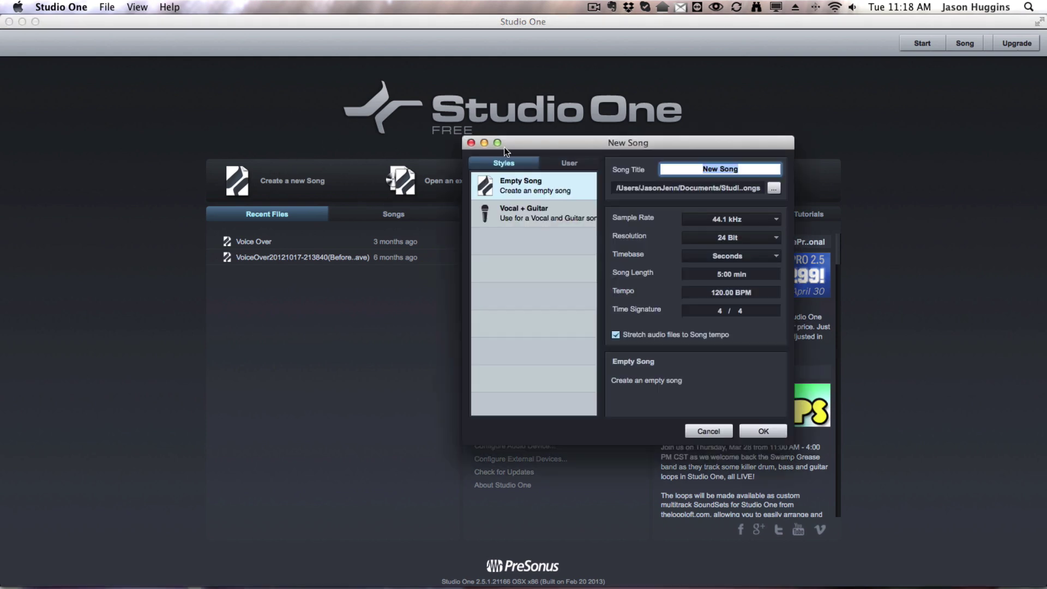
pyautogui.write('Test')
pyautogui.click(751, 256)
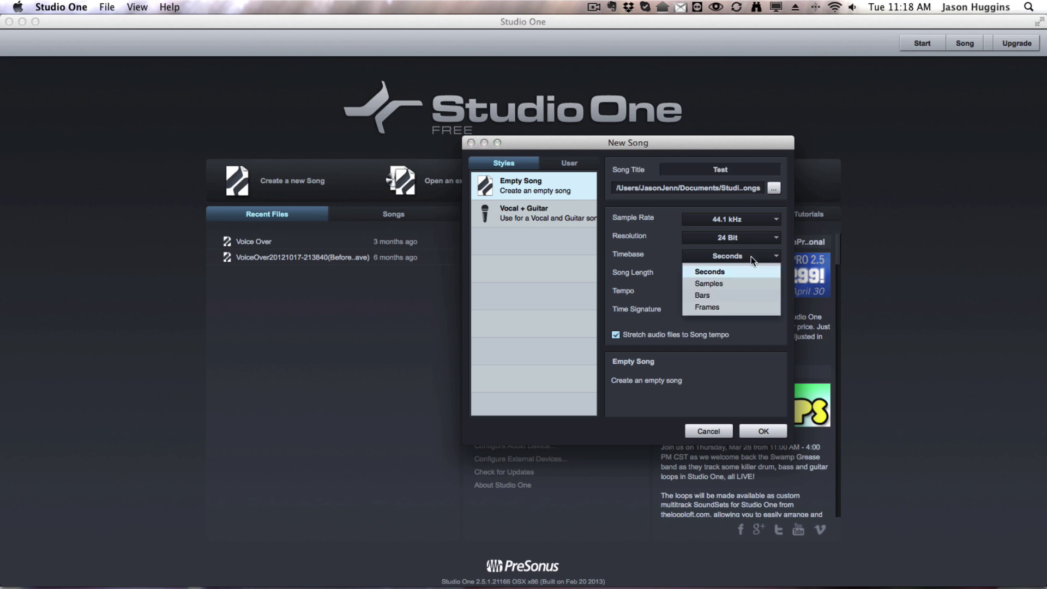
pyautogui.click(735, 271)
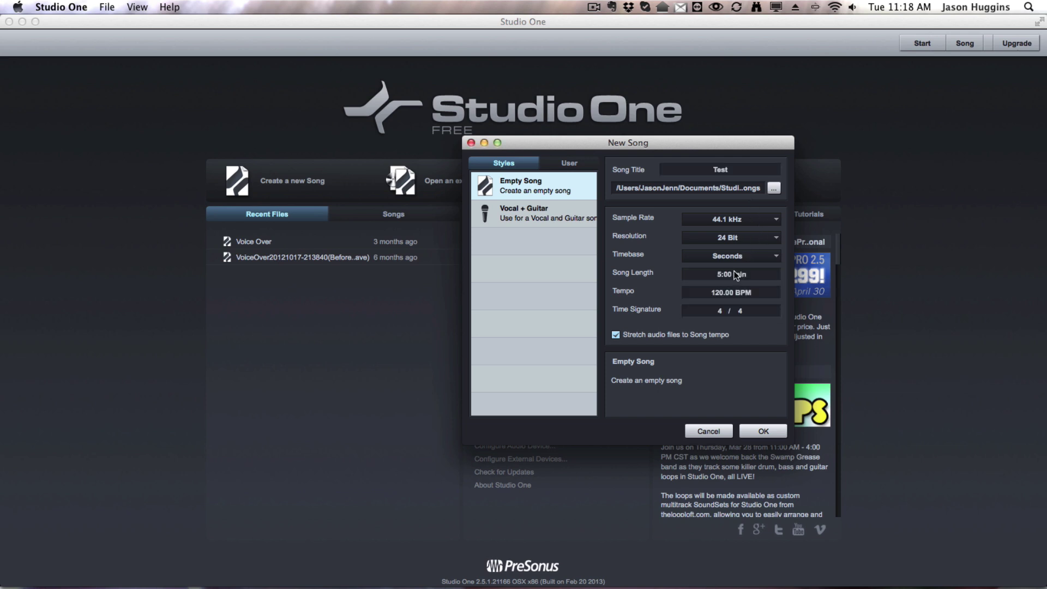
pyautogui.click(705, 274)
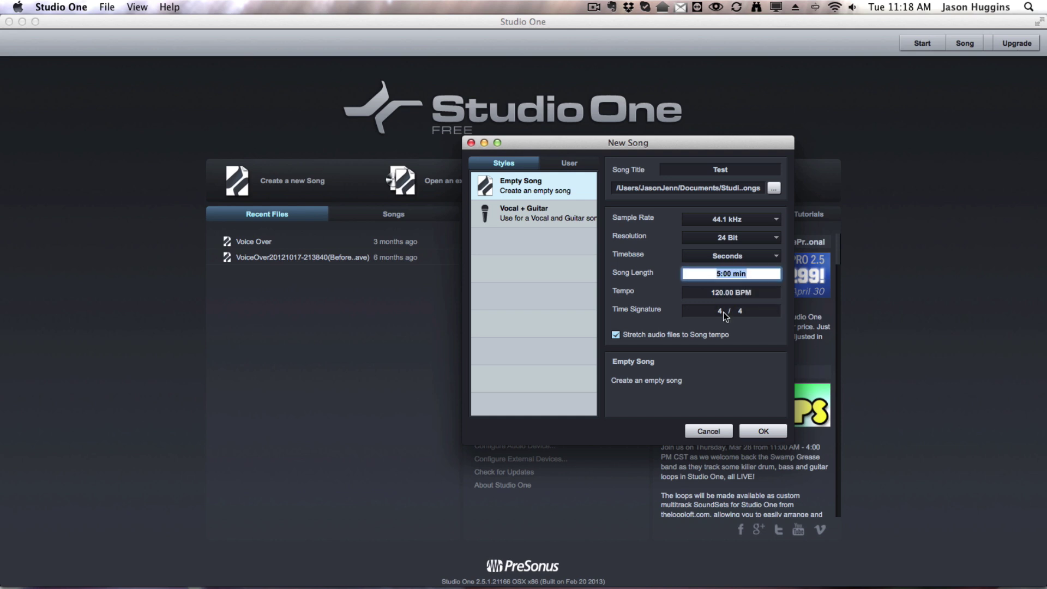
pyautogui.click(763, 431)
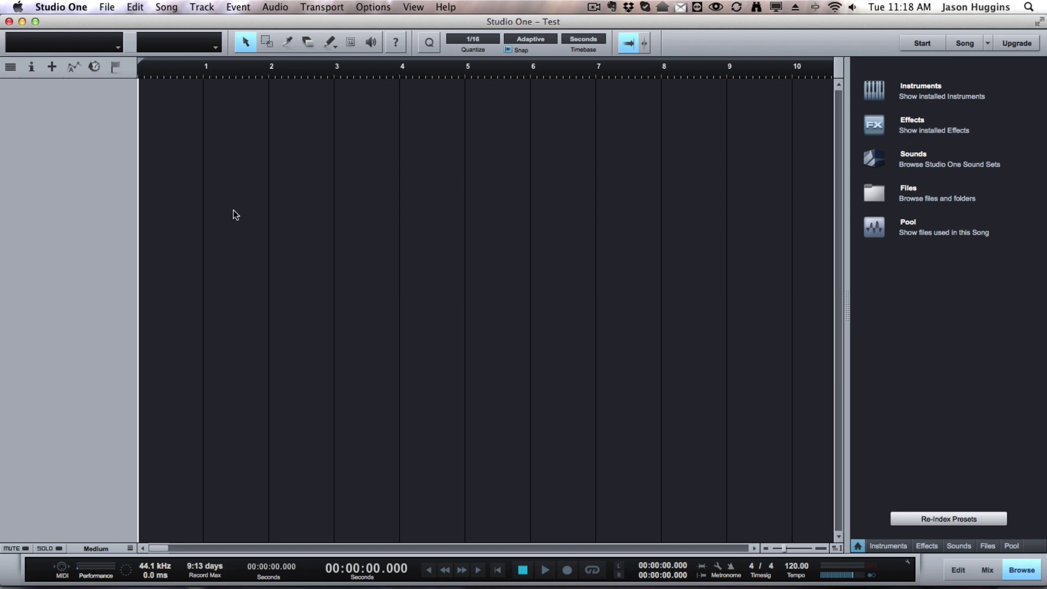
# Step: Add a cyan mono audio track on Input L and drag it taller
pyautogui.click(54, 67)
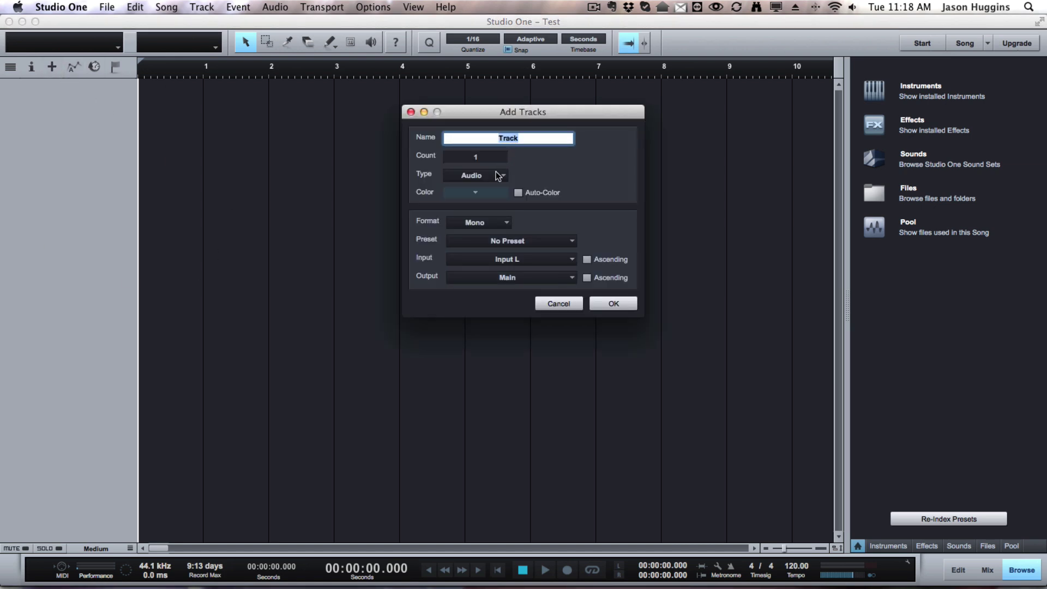
pyautogui.click(499, 194)
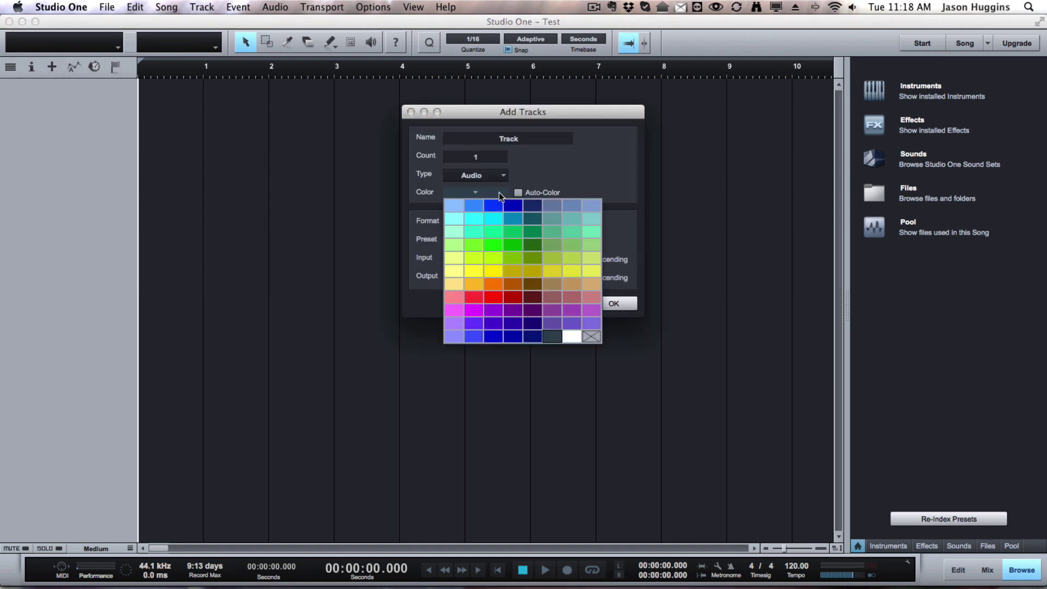
pyautogui.click(474, 218)
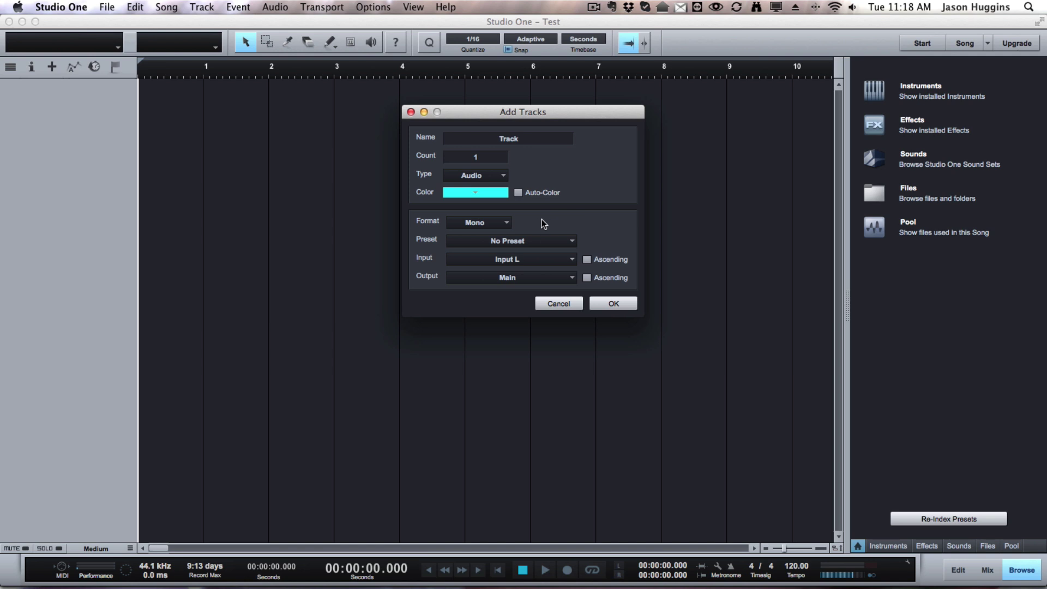
pyautogui.click(508, 222)
pyautogui.click(548, 227)
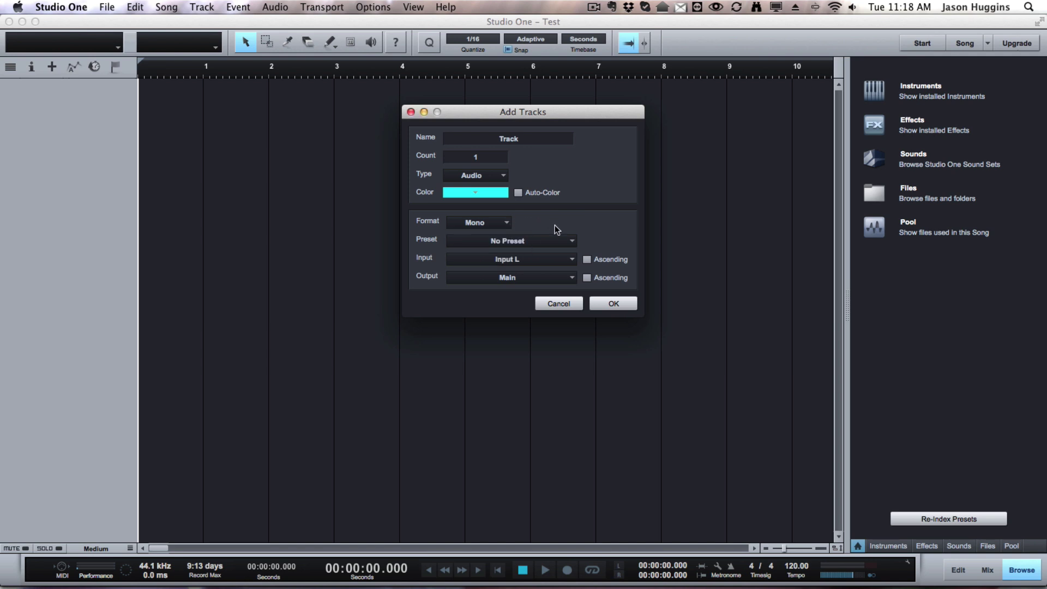
pyautogui.click(567, 254)
pyautogui.click(548, 274)
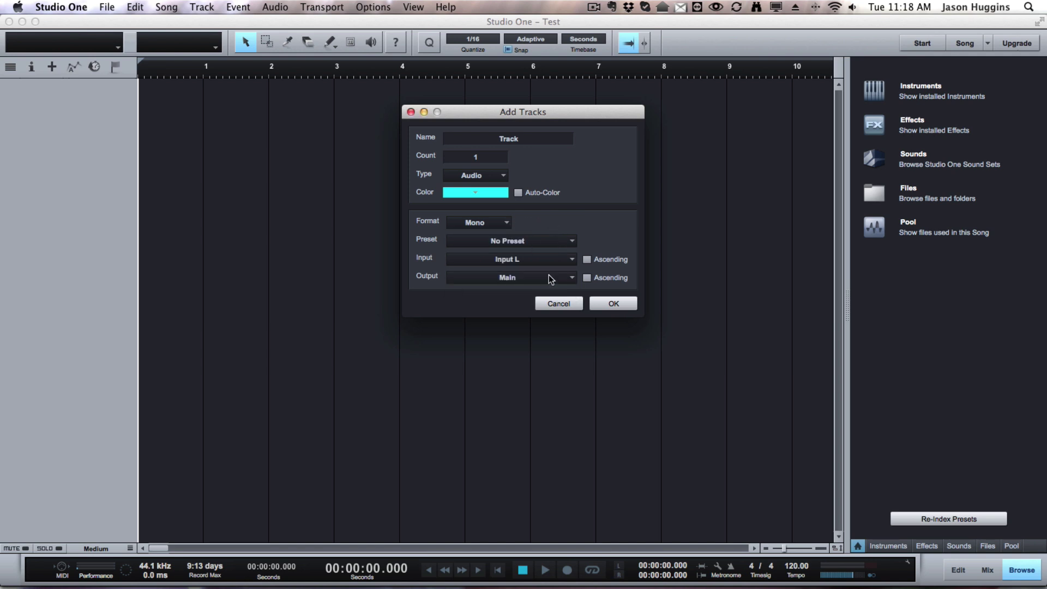
pyautogui.click(605, 305)
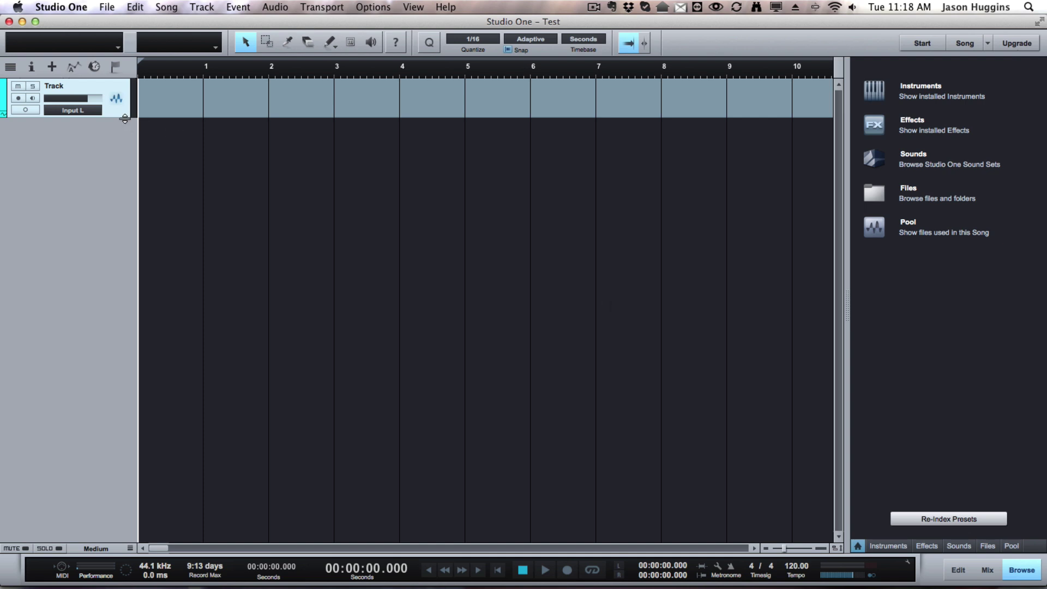
pyautogui.moveTo(125, 119); pyautogui.dragTo(109, 374)
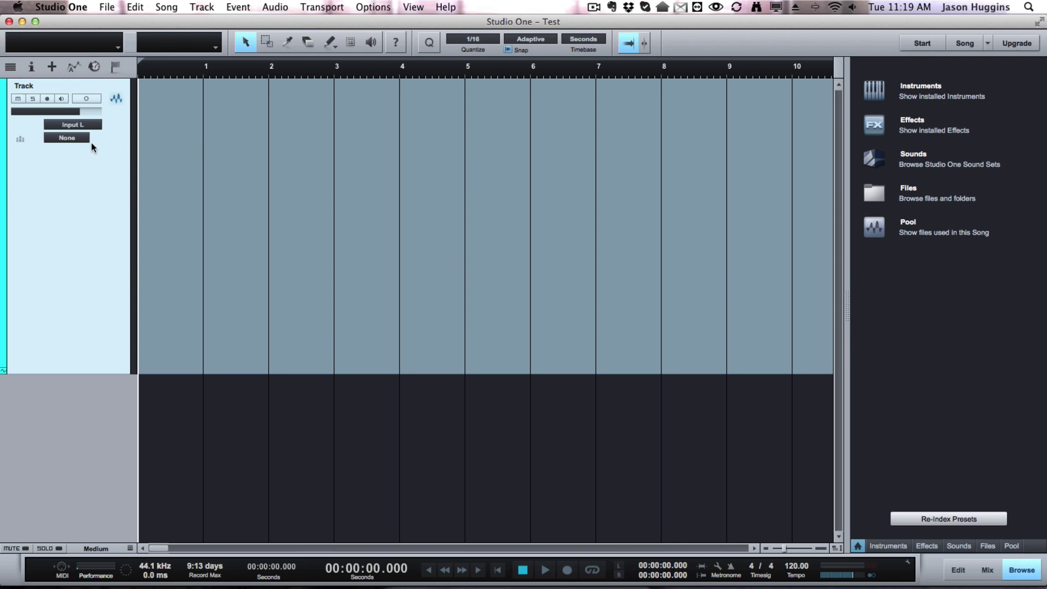
# Step: Record-arm the track, save the song with Cmd+S, and switch input monitoring off
pyautogui.click(47, 99)
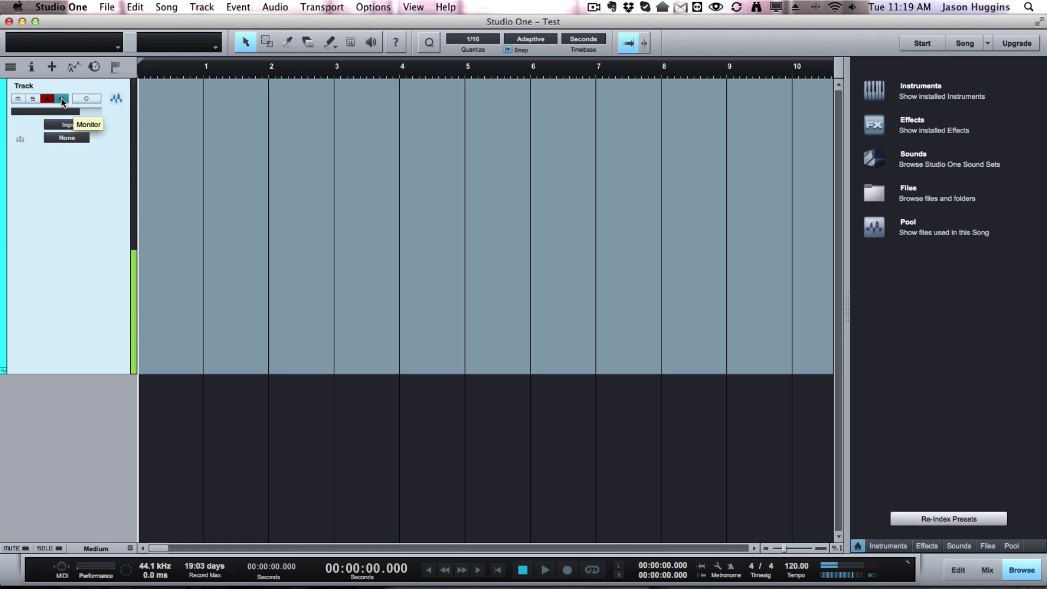
pyautogui.press('super+s')
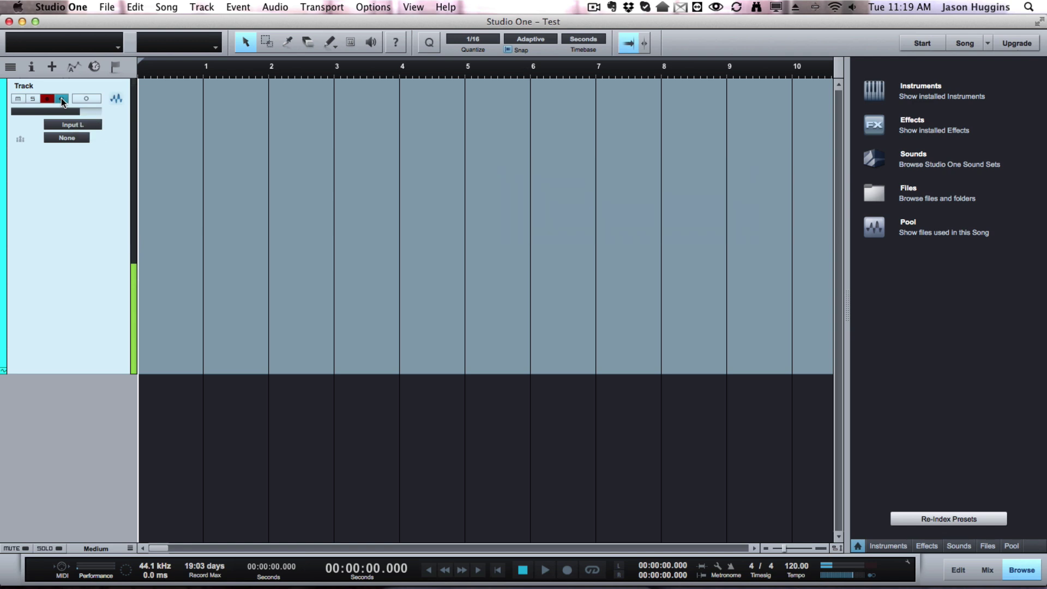
pyautogui.click(61, 100)
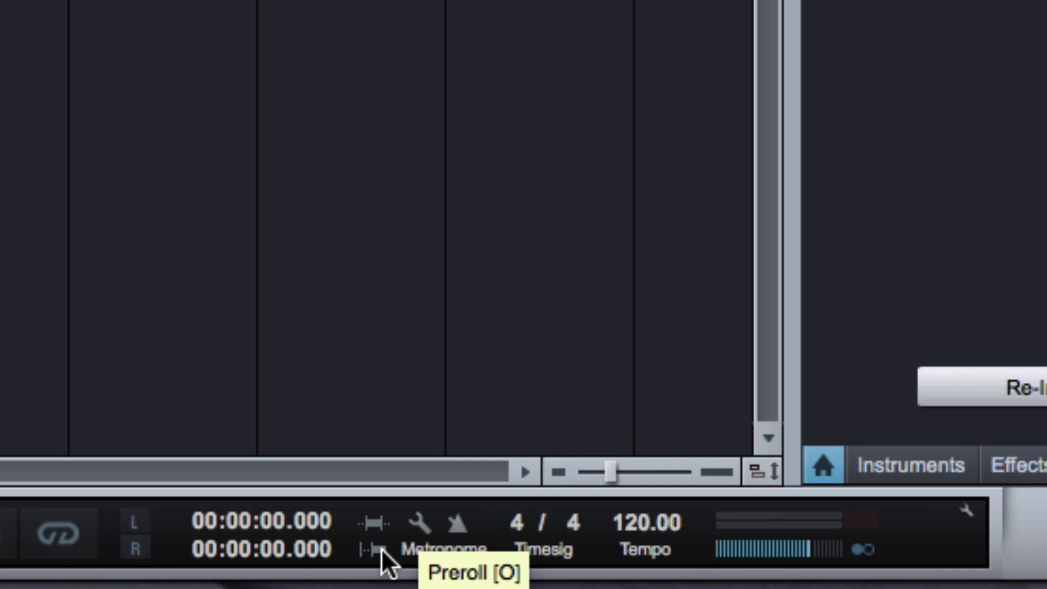
# Step: Turn on preroll, then review the Metronome Setup and close it
pyautogui.click(377, 547)
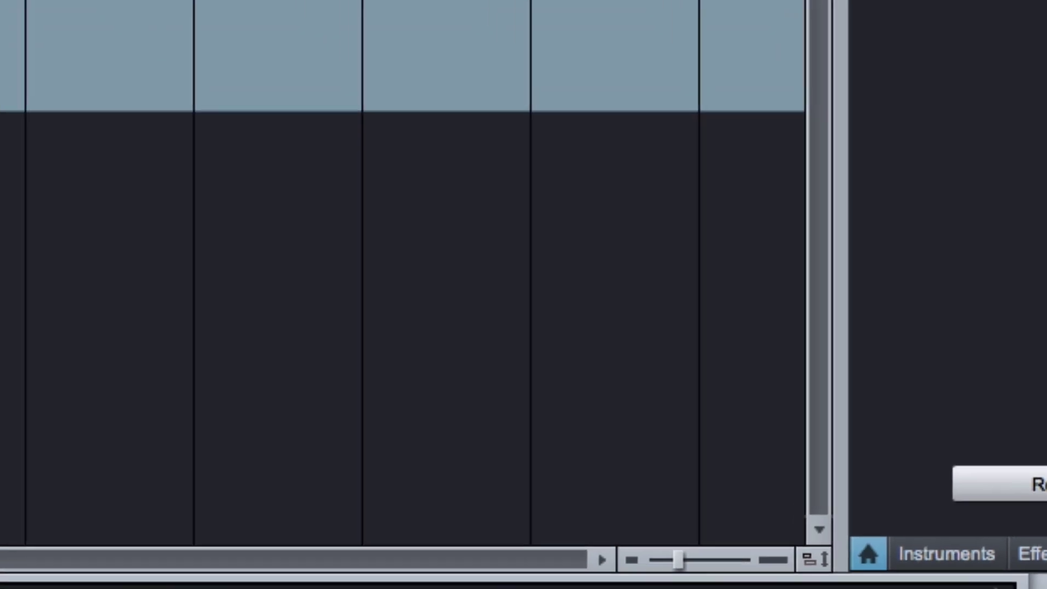
pyautogui.click(420, 526)
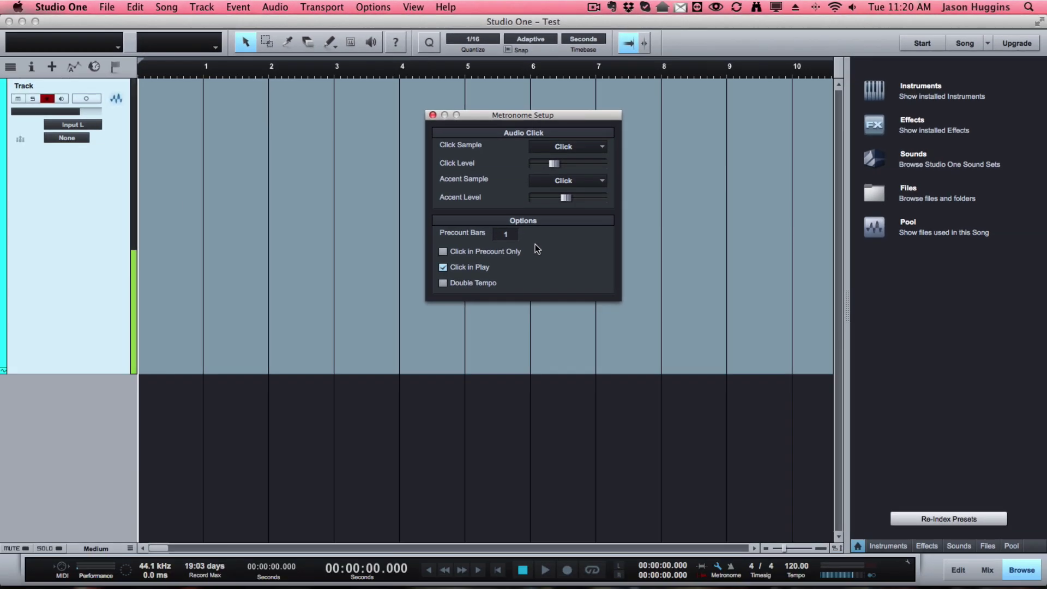
pyautogui.click(433, 115)
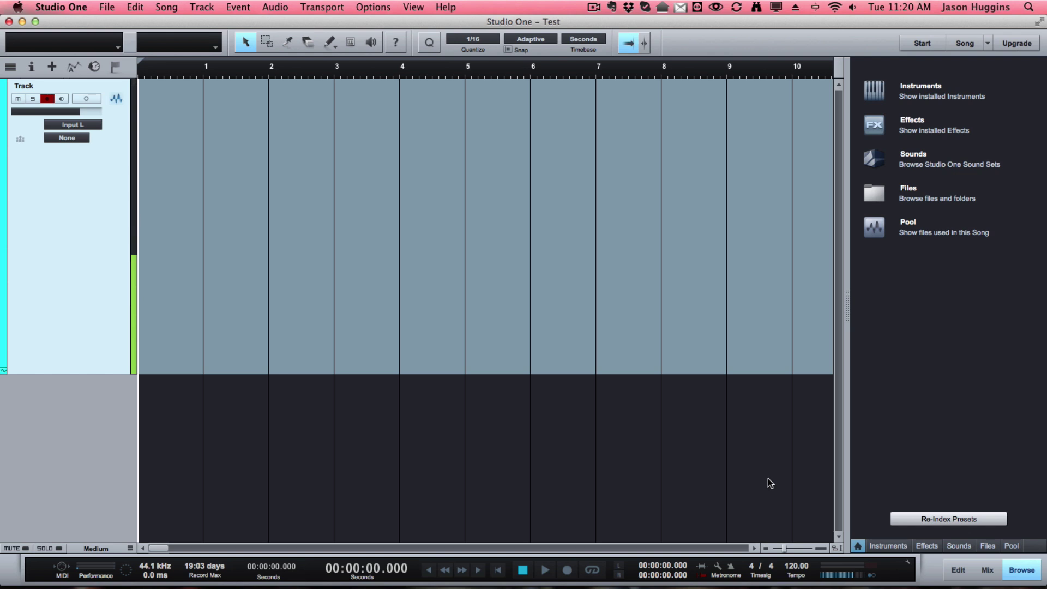
pyautogui.click(798, 567)
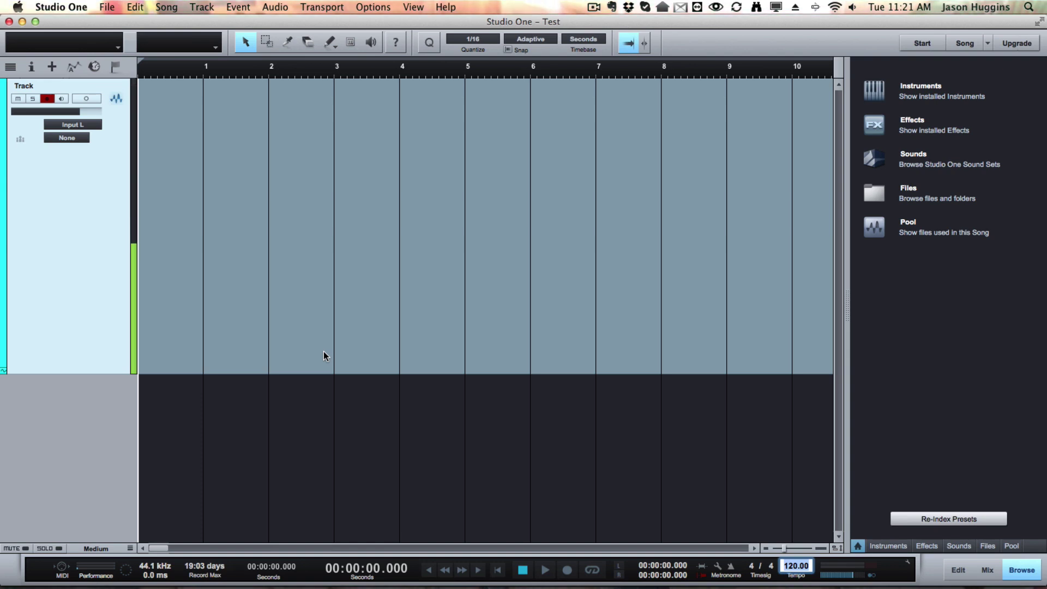
# Step: Record an roughly 11.7-second narration take from the start of the song
pyautogui.press('KP_Multiply')
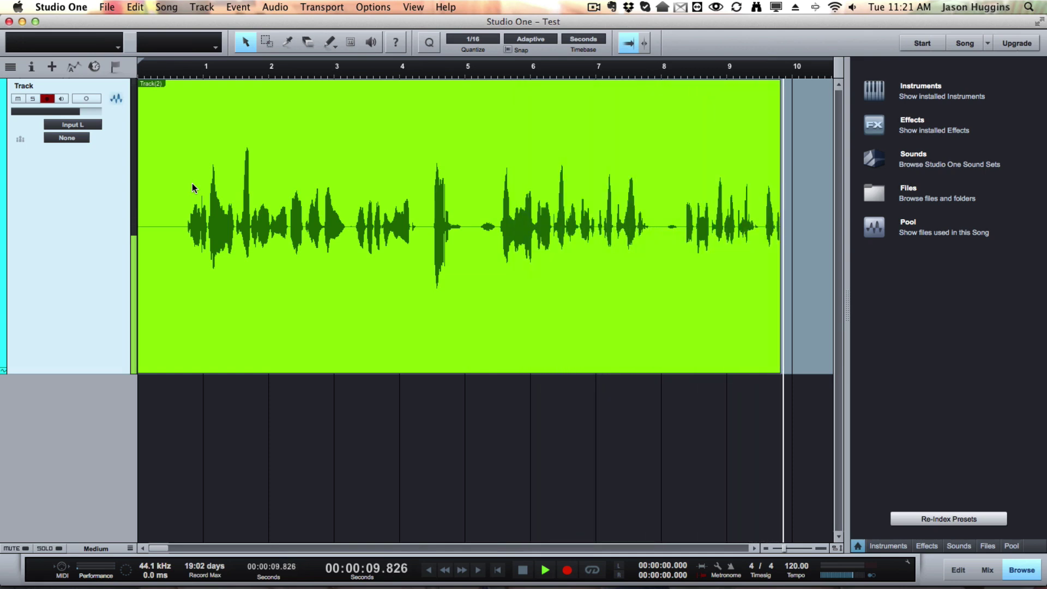
pyautogui.press('space')
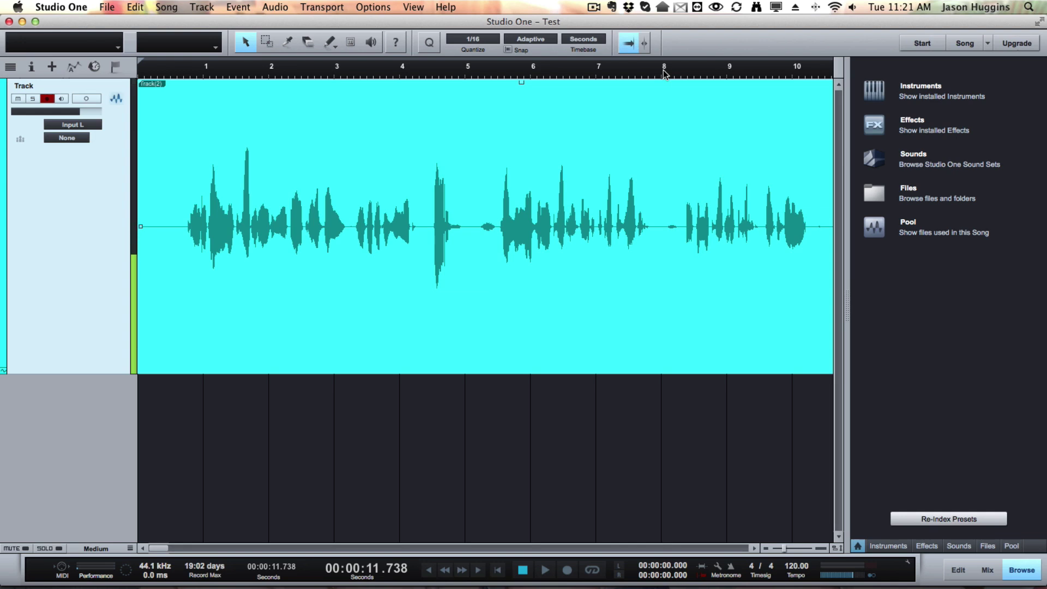
# Step: Review the take from 8 s, then zoom in and park the playhead at 7.88 s
pyautogui.click(663, 72)
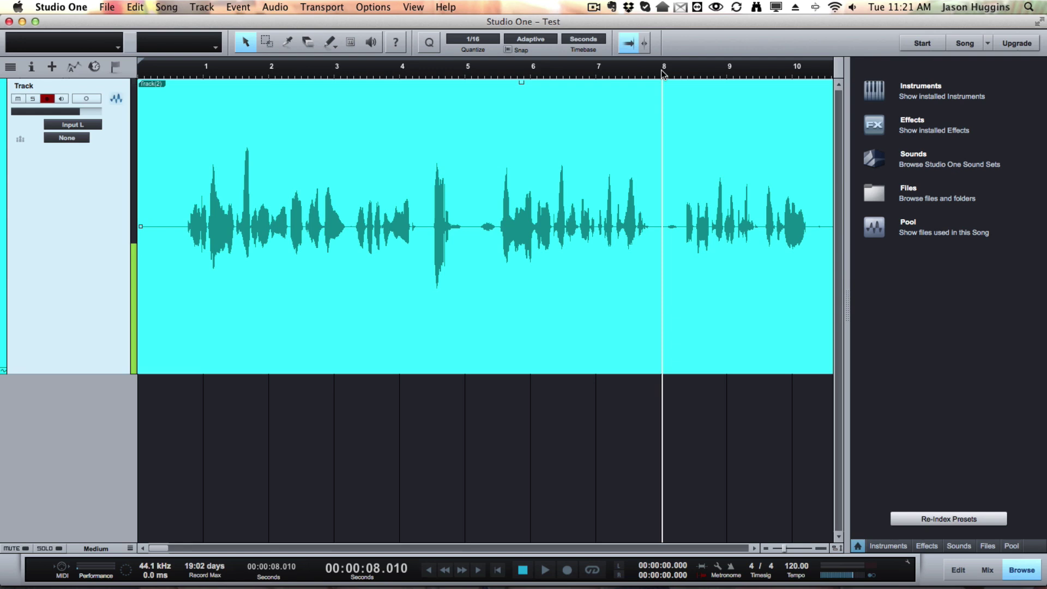
pyautogui.press('space')
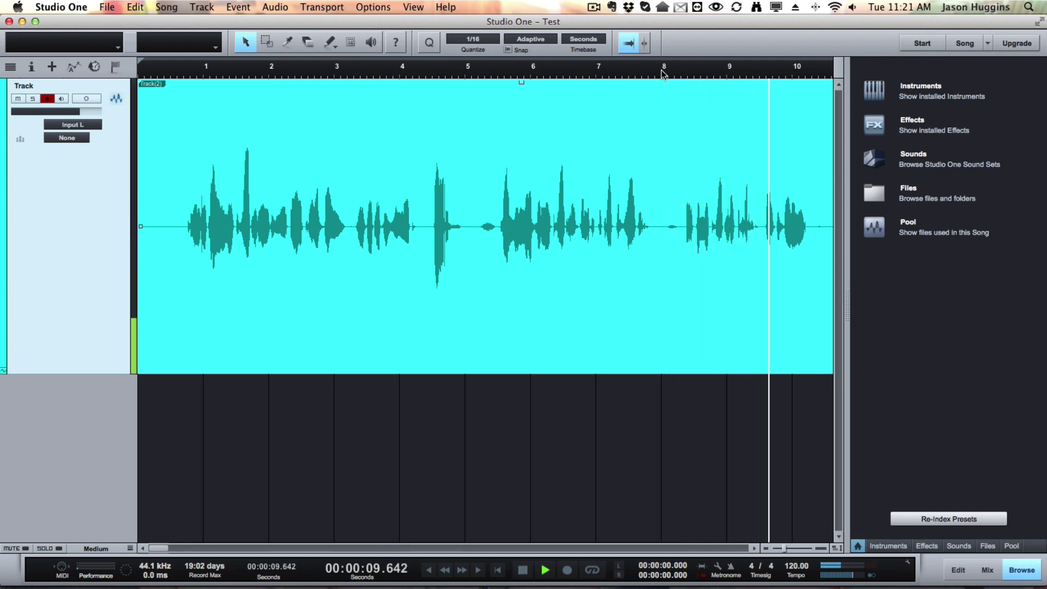
pyautogui.press('space')
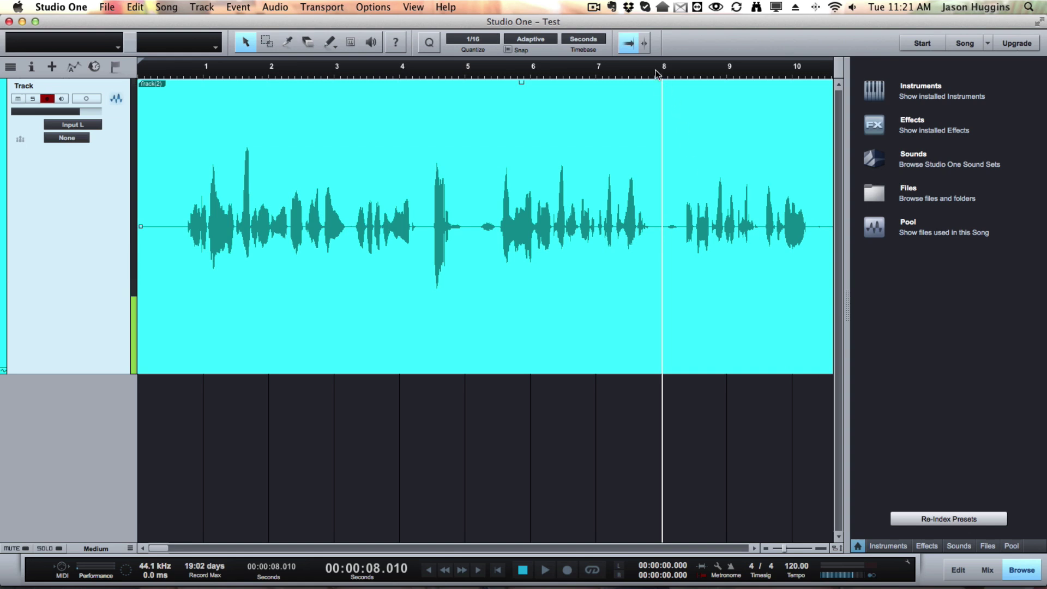
pyautogui.press('e')
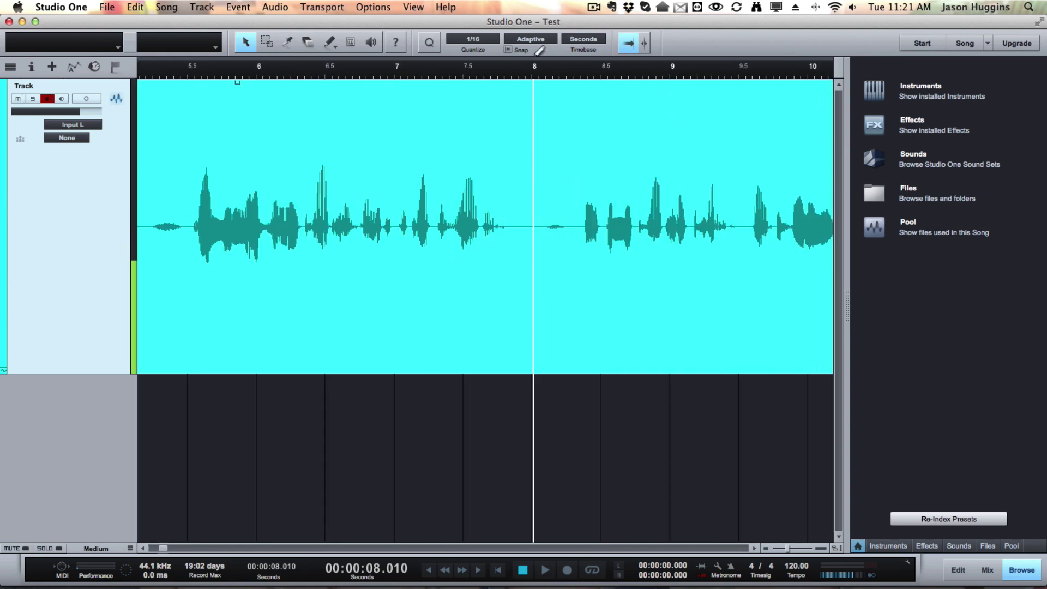
pyautogui.click(512, 68)
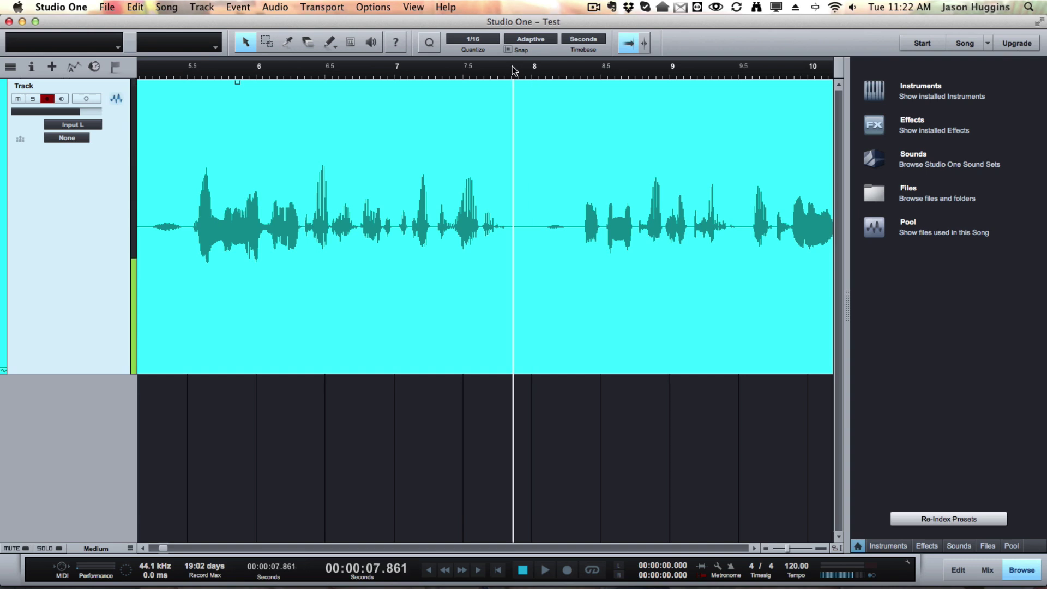
pyautogui.click(515, 70)
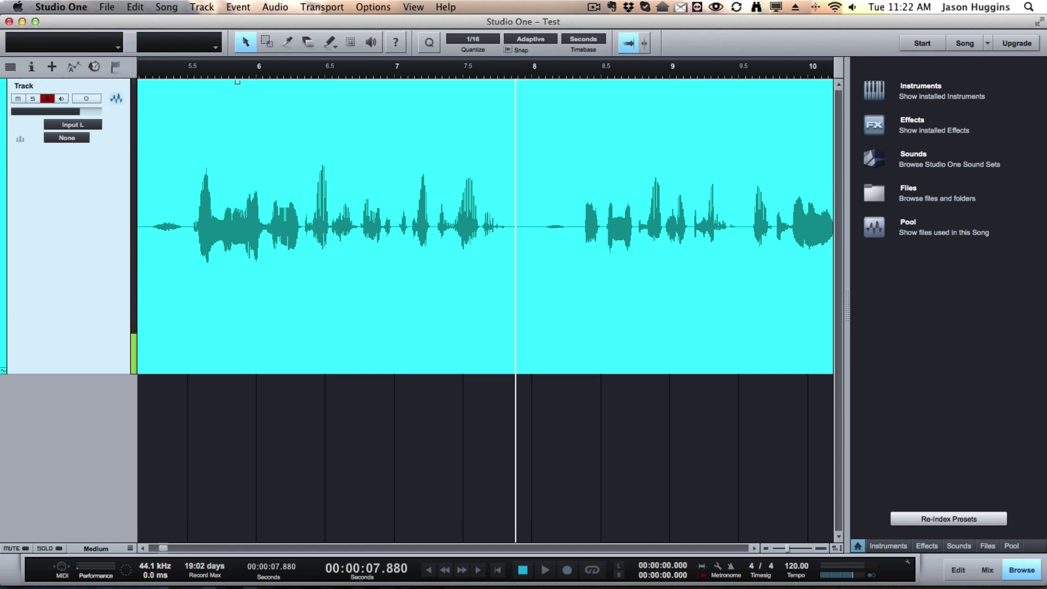
# Step: Punch in a replacement take from about 7.86 s, stopping near 15.8 s
pyautogui.press('space')
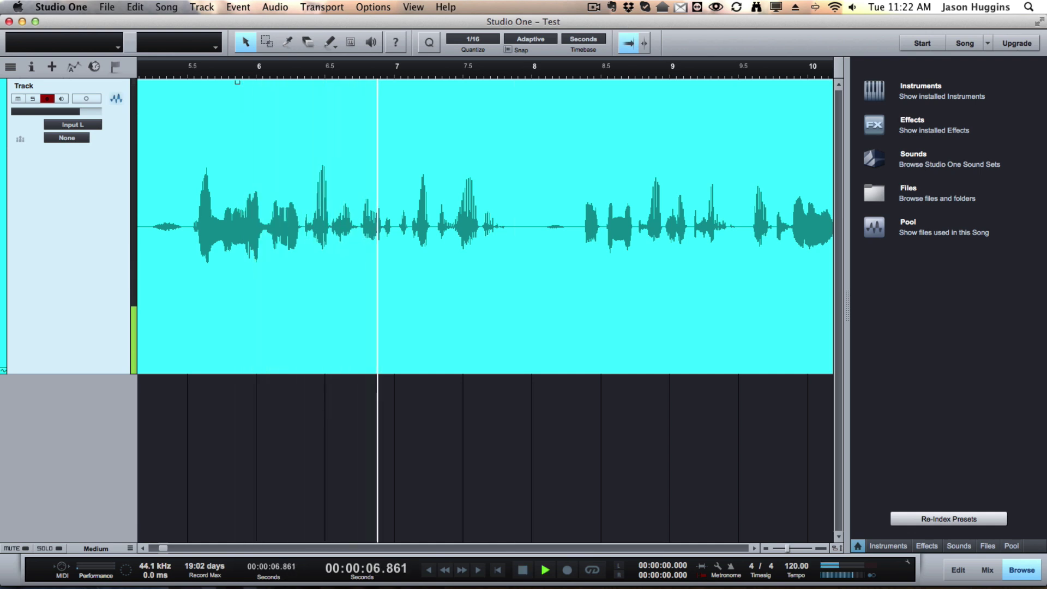
pyautogui.press('KP_Multiply')
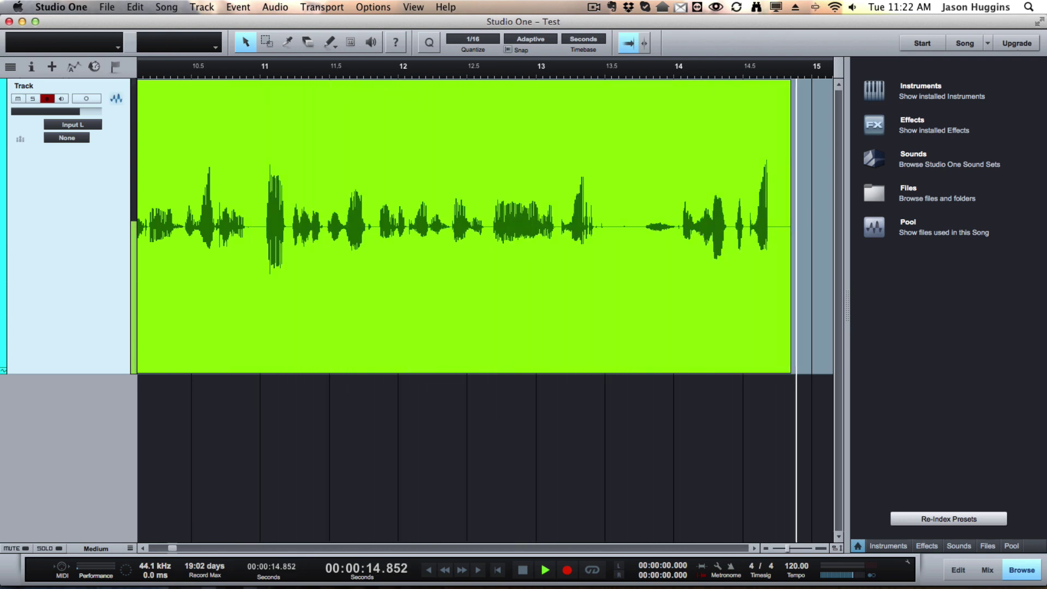
pyautogui.press('space')
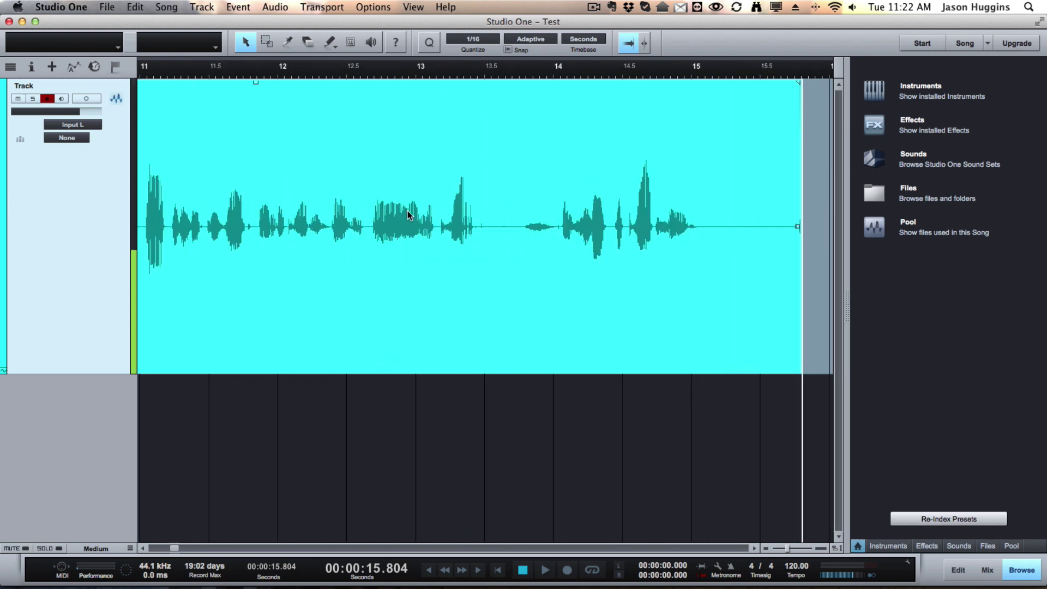
# Step: Play back the new take starting from 13.567 s
pyautogui.click(497, 70)
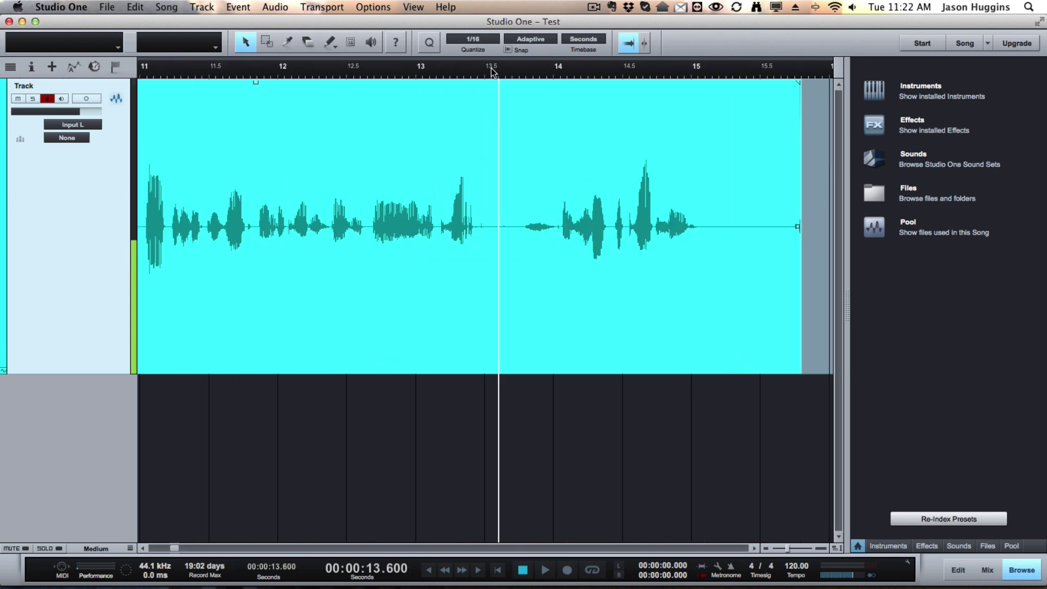
pyautogui.click(494, 70)
pyautogui.press('space')
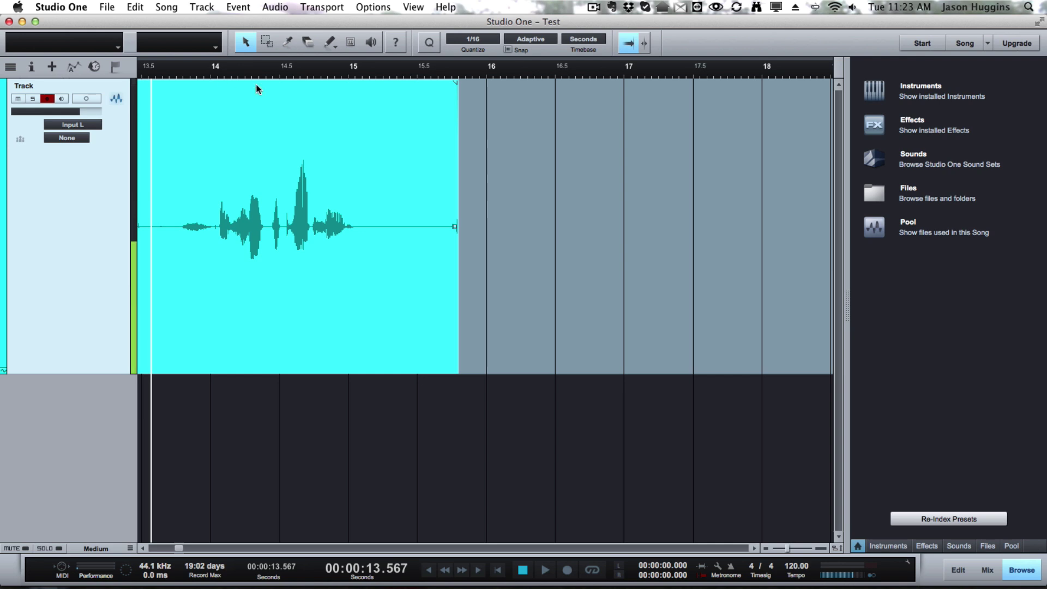
# Step: Review the take and undo the accidentally deleted audio event
pyautogui.hscroll(-3, 417, 223)
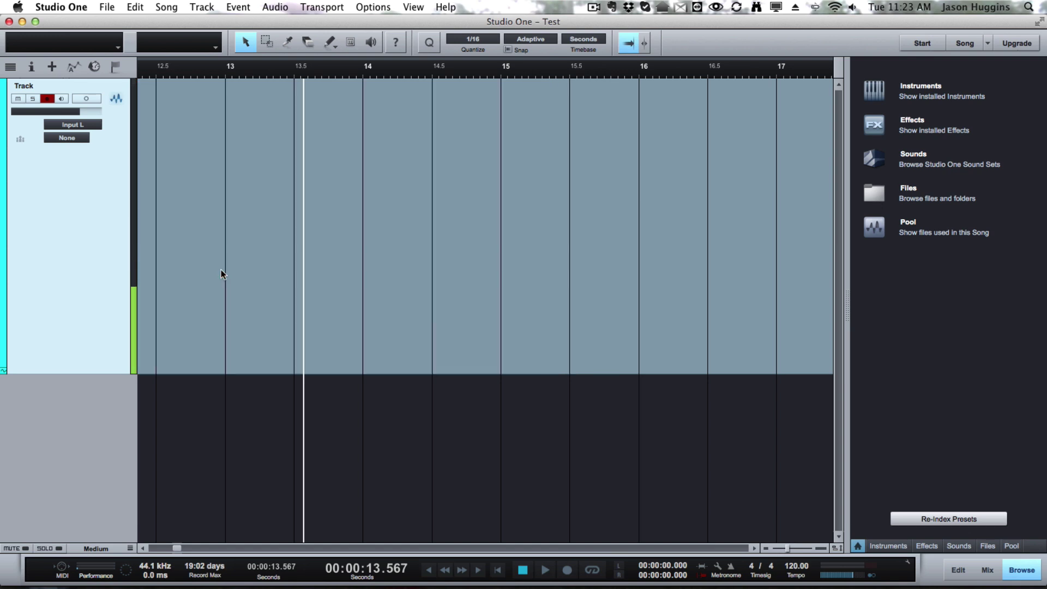
pyautogui.press('space')
pyautogui.press('space')
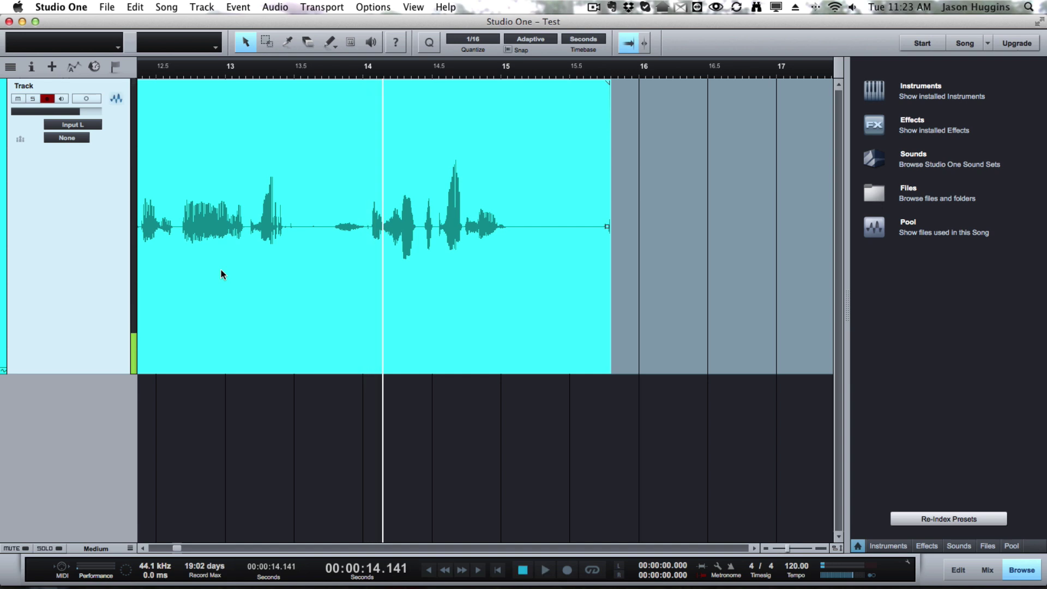
pyautogui.press('Delete')
pyautogui.press('super+z')
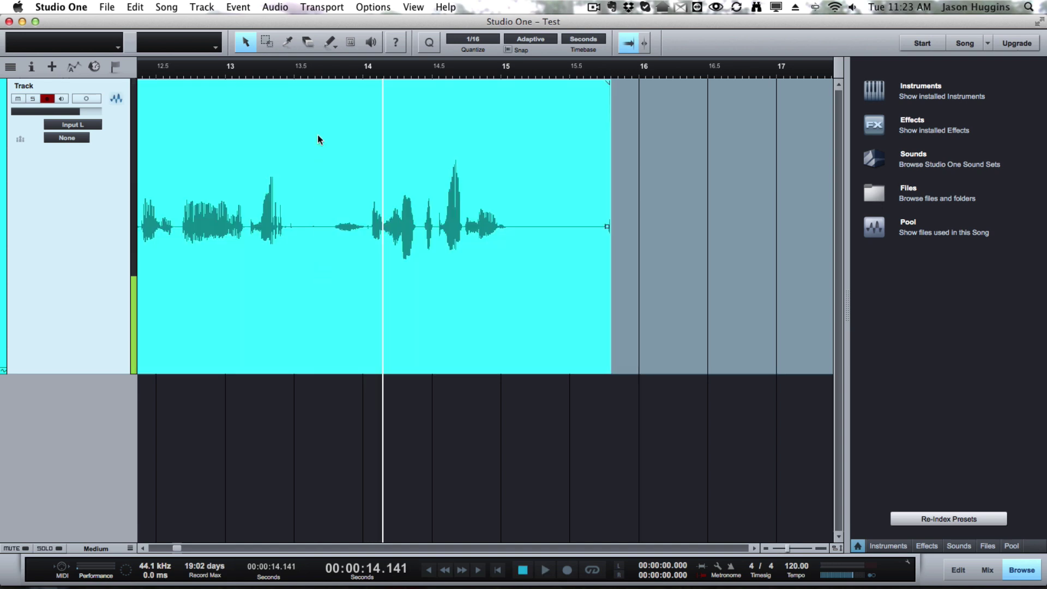
# Step: Punch in a fresh take starting at about 13.6 s
pyautogui.click(312, 68)
pyautogui.click(306, 68)
pyautogui.press('space')
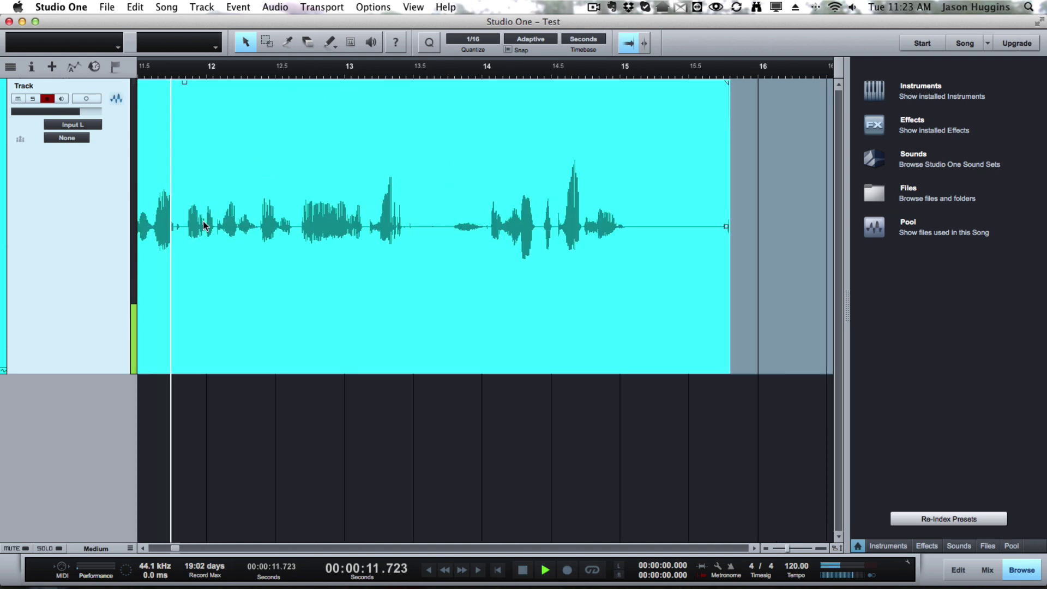
pyautogui.press('KP_Multiply')
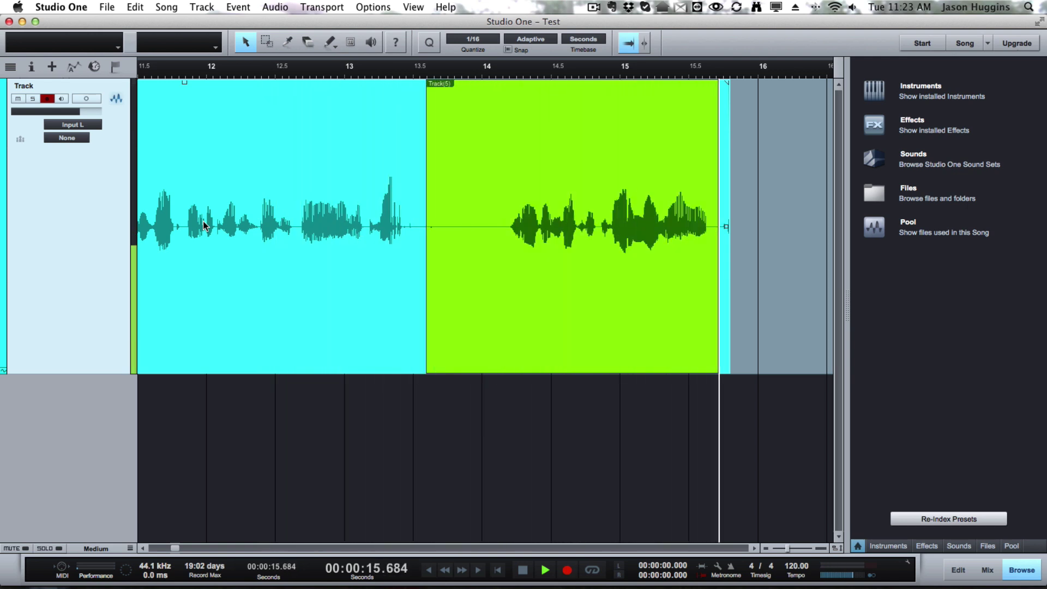
pyautogui.press('space')
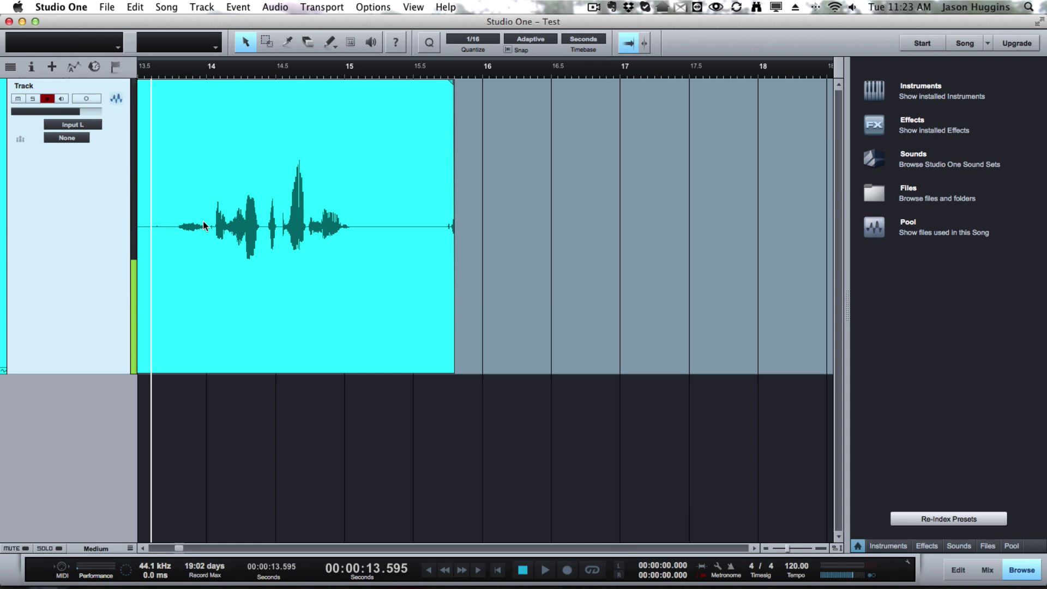
# Step: Record one more attempt and undo it, discarding the Track(6) take
pyautogui.press('space')
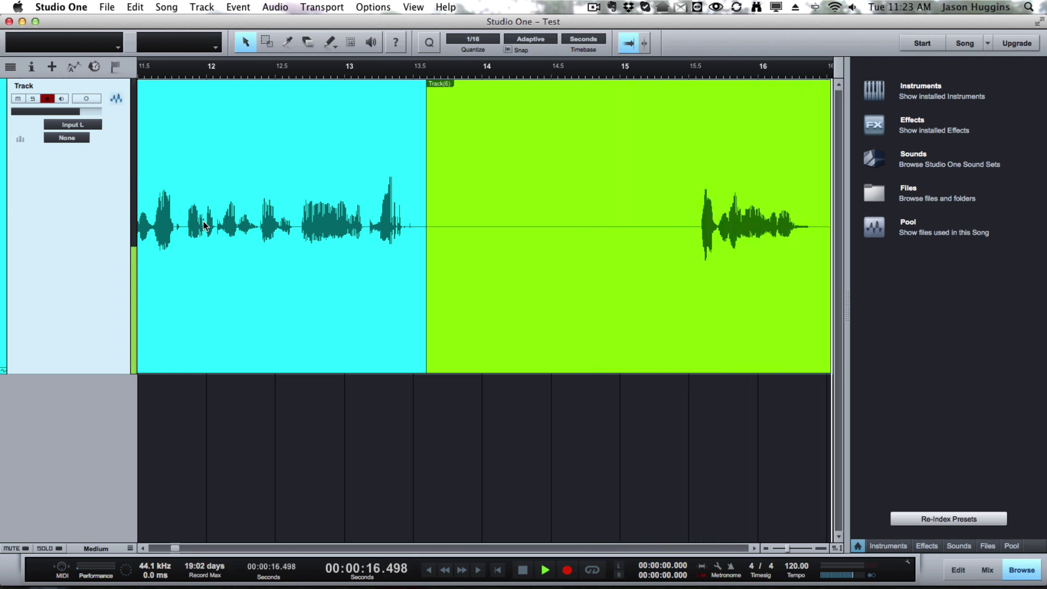
pyautogui.press('space')
pyautogui.press('super+z')
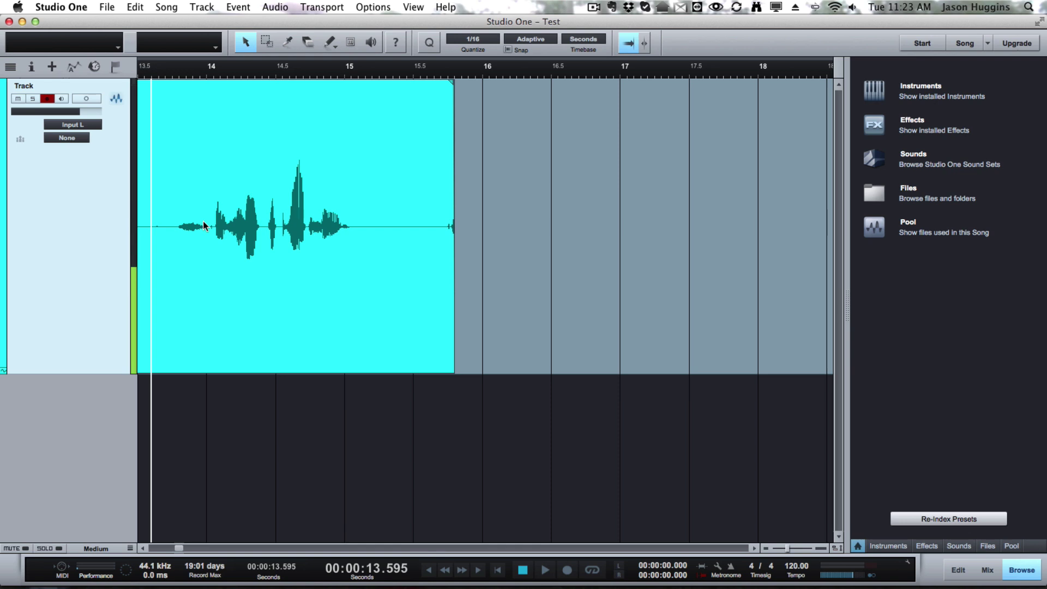
# Step: Record another narration take, then review it from about 20.5 s
pyautogui.press('KP_Multiply')
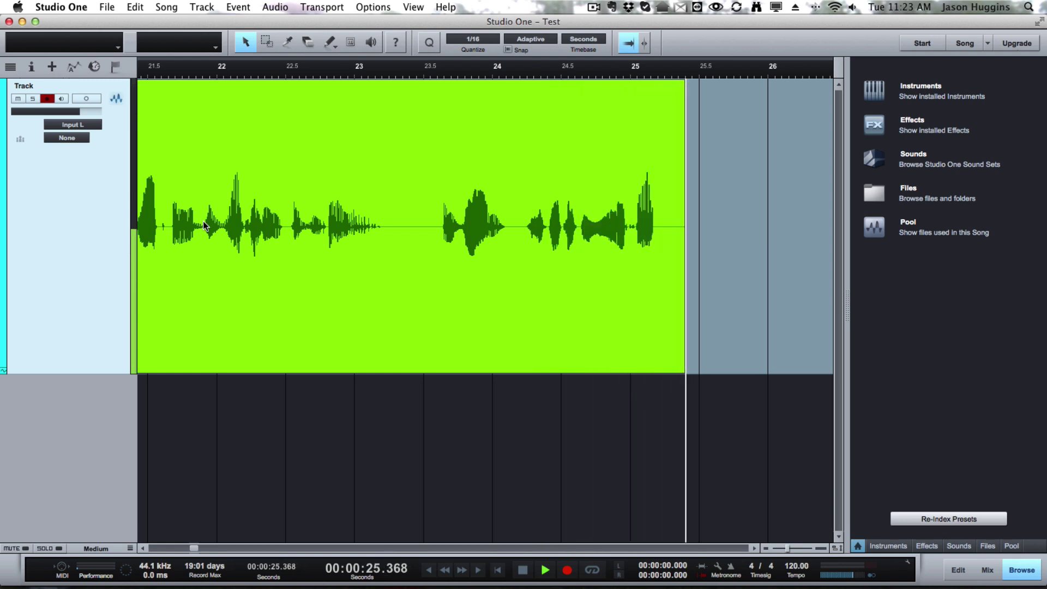
pyautogui.press('space')
pyautogui.hscroll(-5, 656, 265)
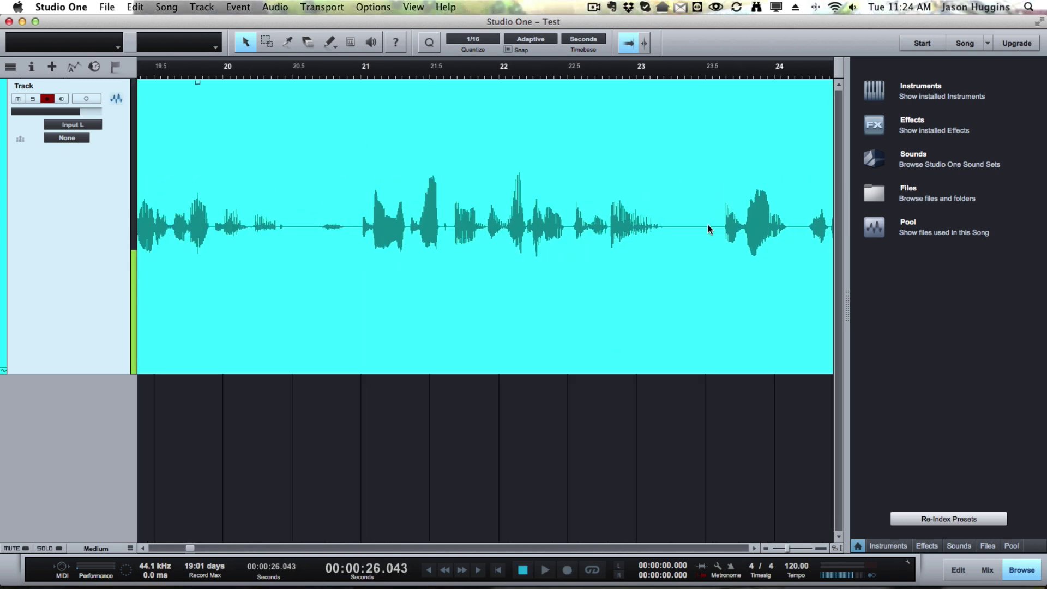
pyautogui.click(294, 70)
pyautogui.press('space')
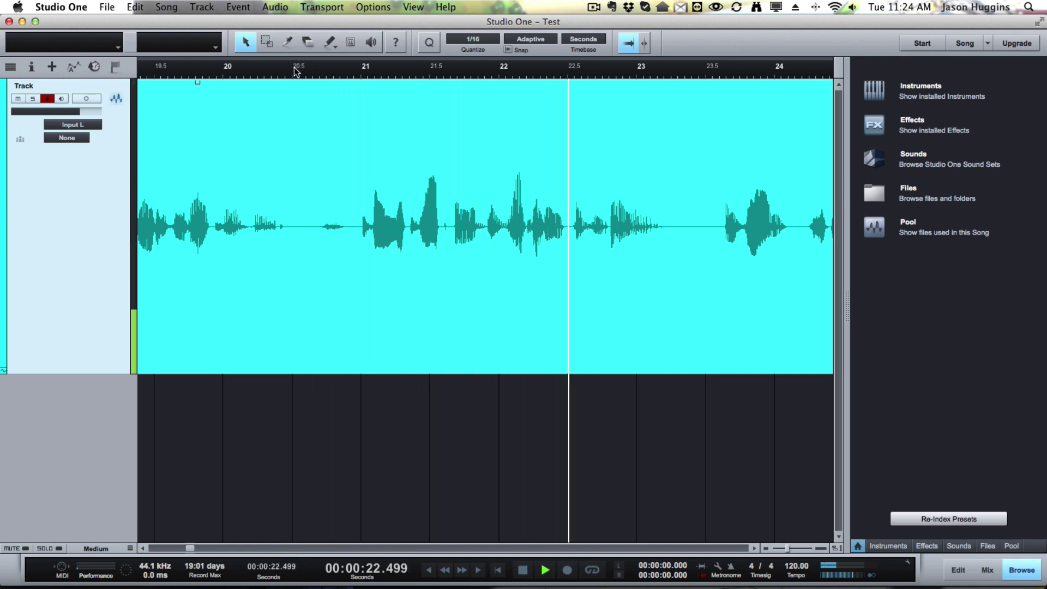
pyautogui.press('space')
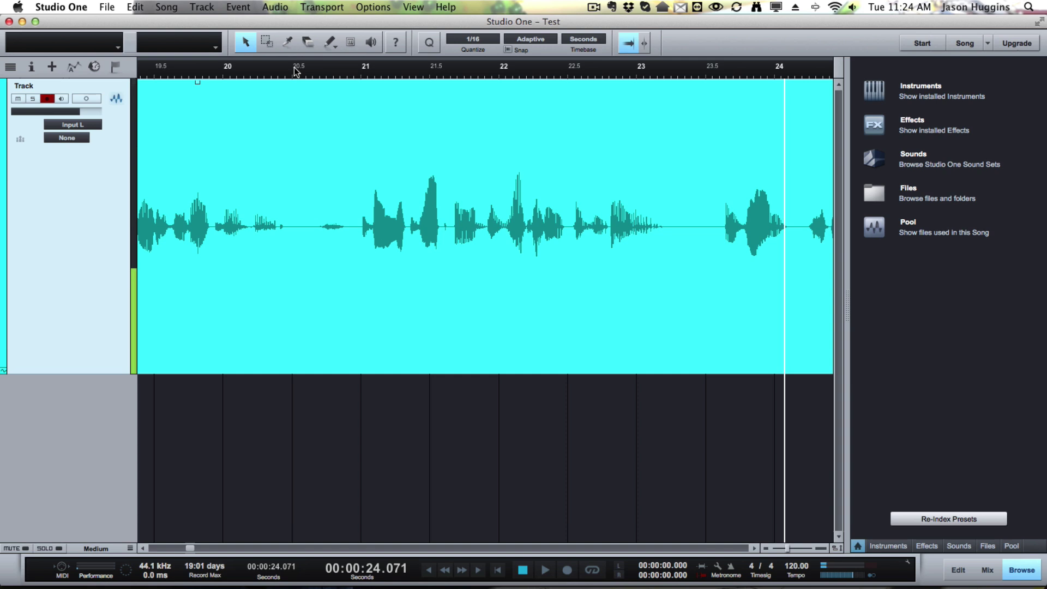
# Step: Punch in a replacement take at about 20.55 s
pyautogui.click(295, 70)
pyautogui.press('space')
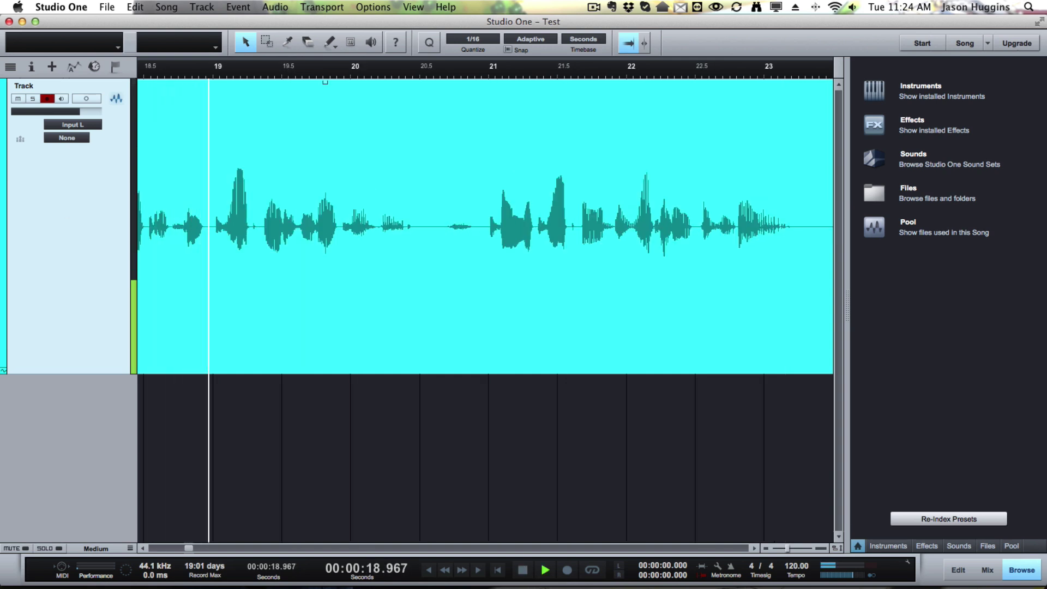
pyautogui.press('KP_Multiply')
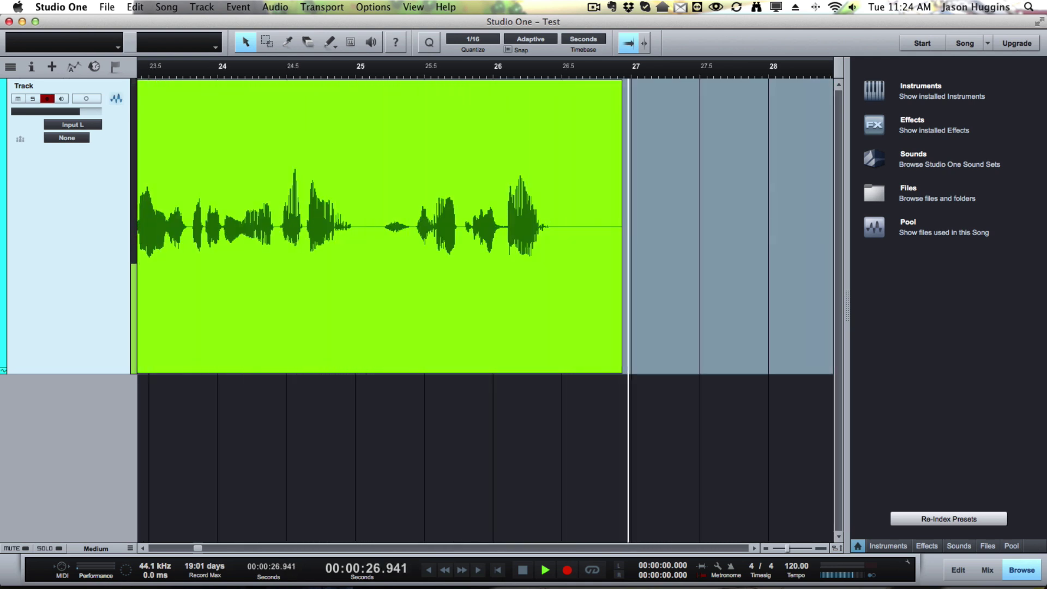
pyautogui.press('space')
# Step: Punch in a retake over the flubbed line starting at 25 s
pyautogui.click(357, 72)
pyautogui.press('space')
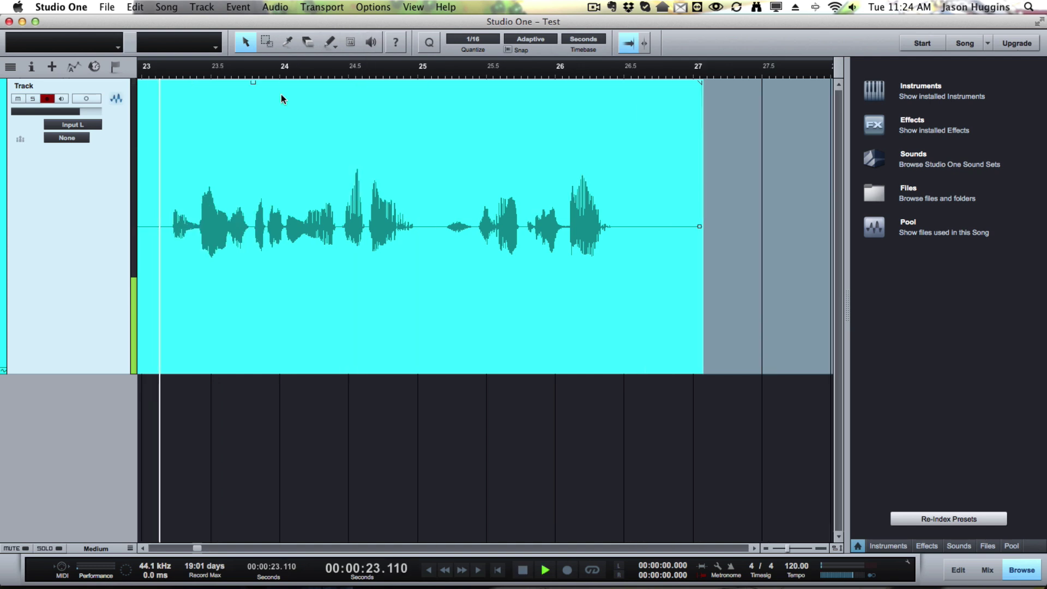
pyautogui.press('KP_Multiply')
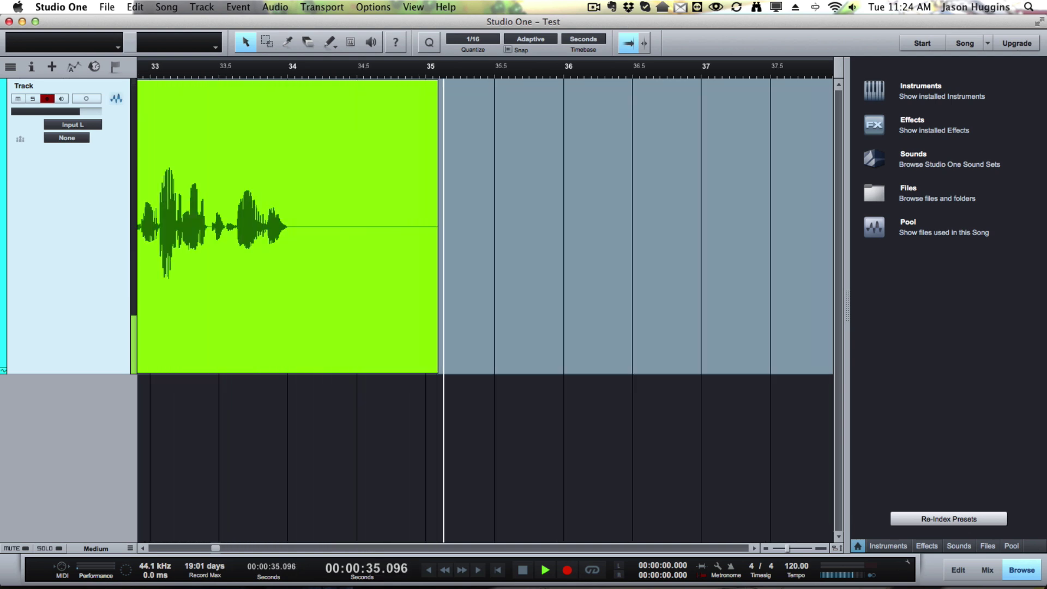
# Step: Stop the take at 36 s, insert marker #2 there, and zoom to fit the song
pyautogui.press('space')
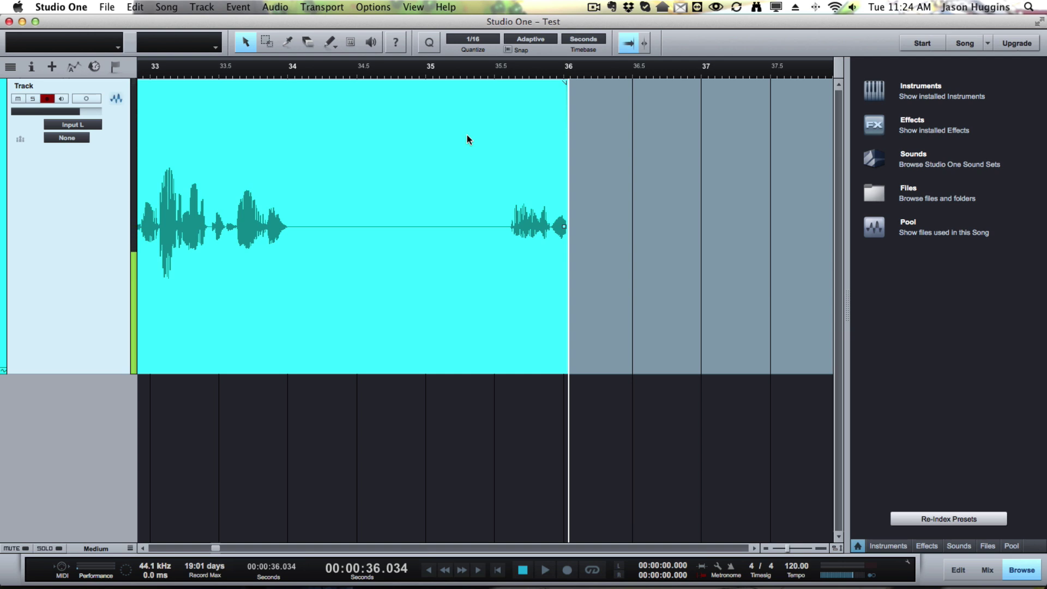
pyautogui.press('Insert')
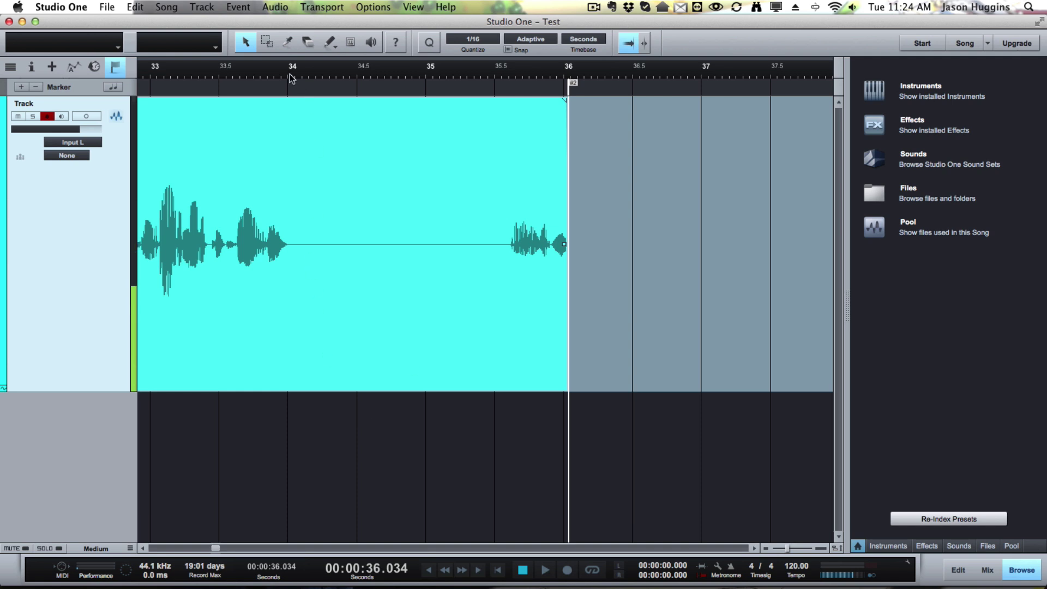
pyautogui.hotkey('shift', 'f')
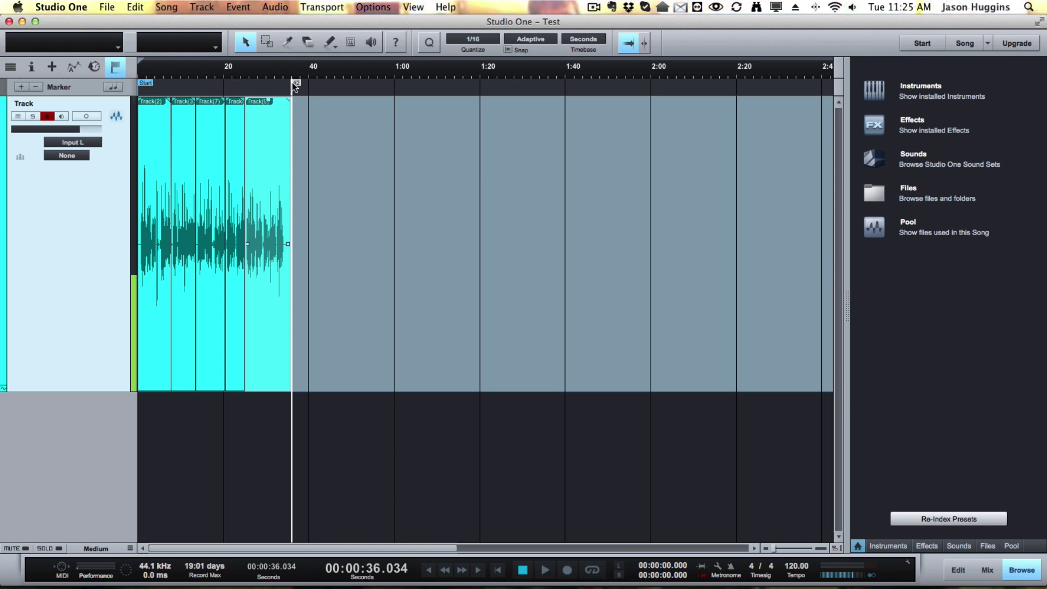
pyautogui.press('Home')
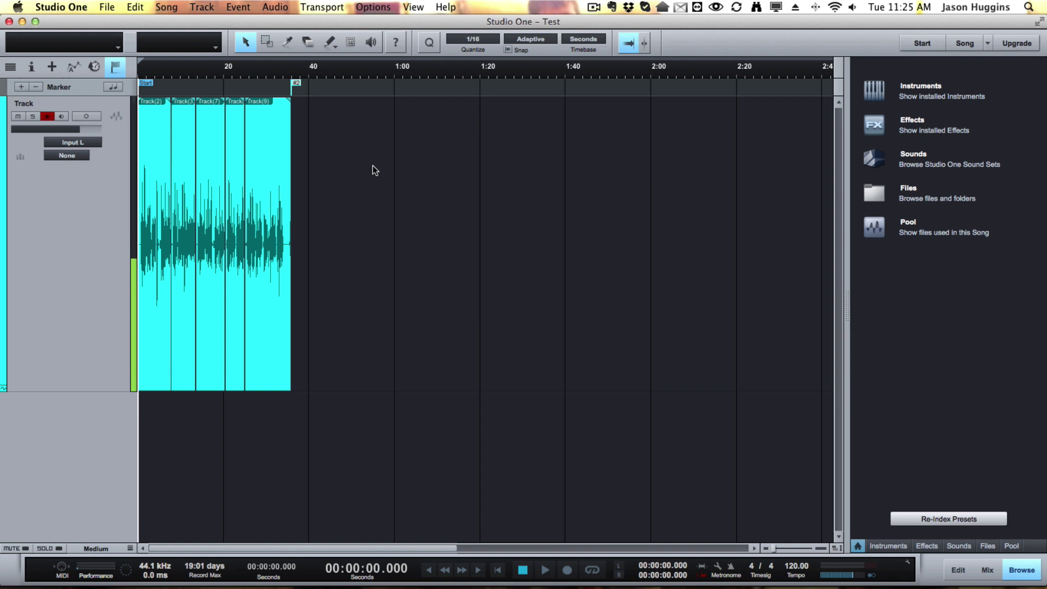
pyautogui.press('space')
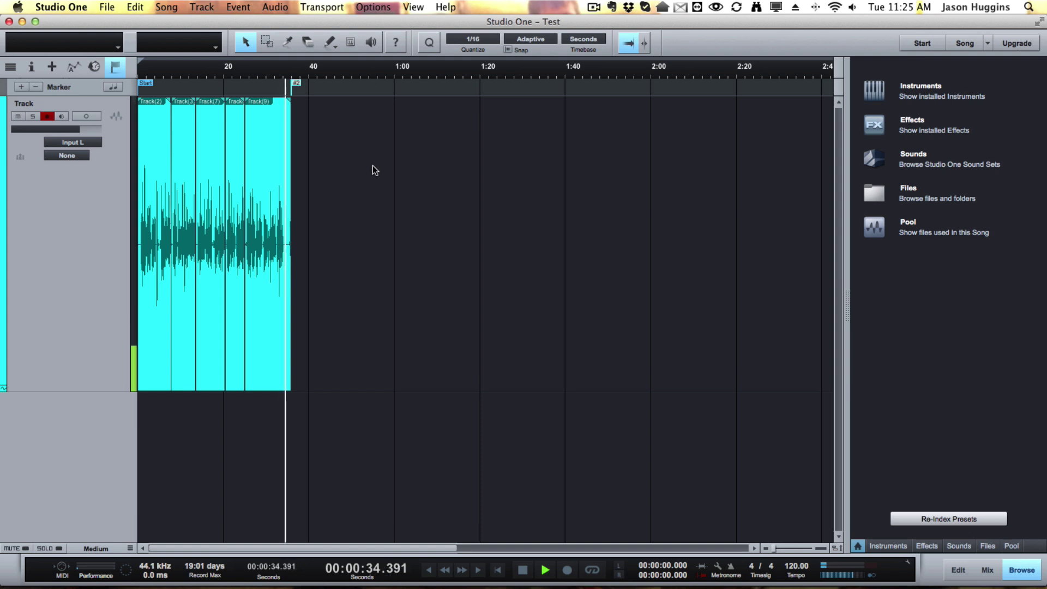
pyautogui.press('space')
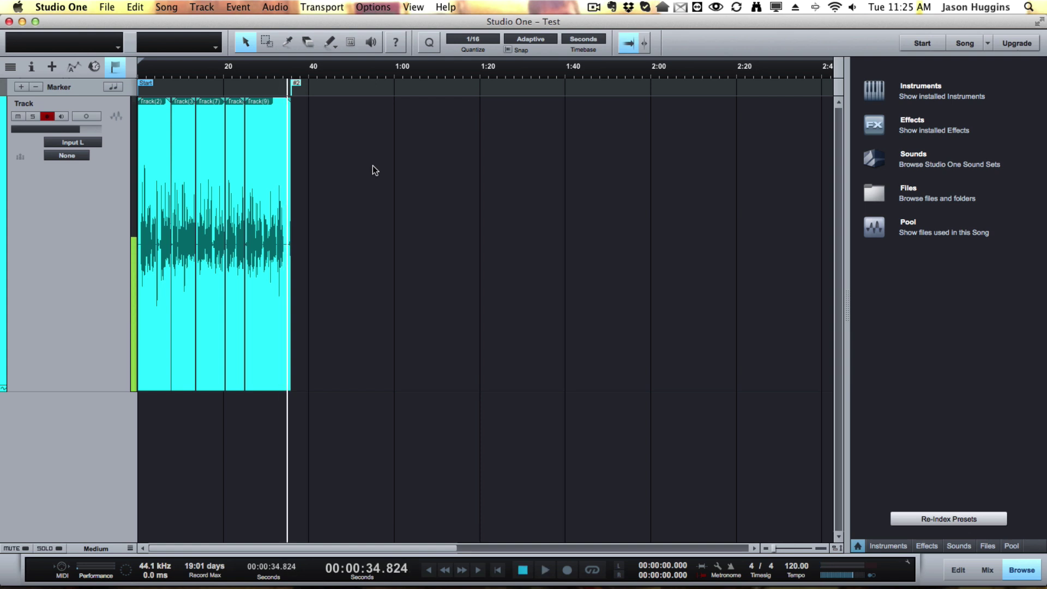
pyautogui.scroll(5, 260, 70)
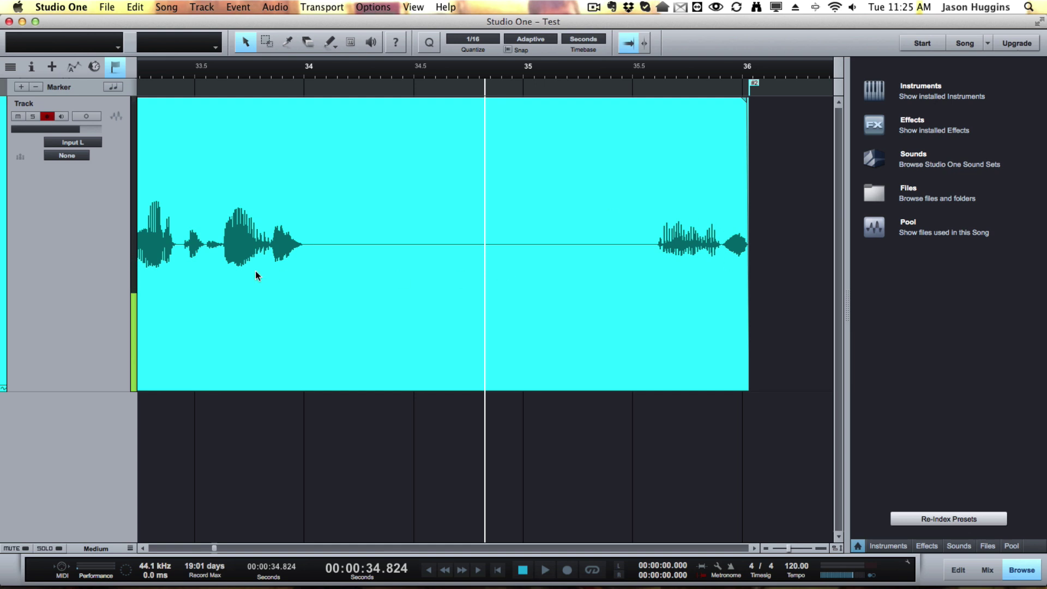
# Step: Set up Export Stems with filename prefix 'TestAudio' and the Desktop as the save location
pyautogui.click(164, 6)
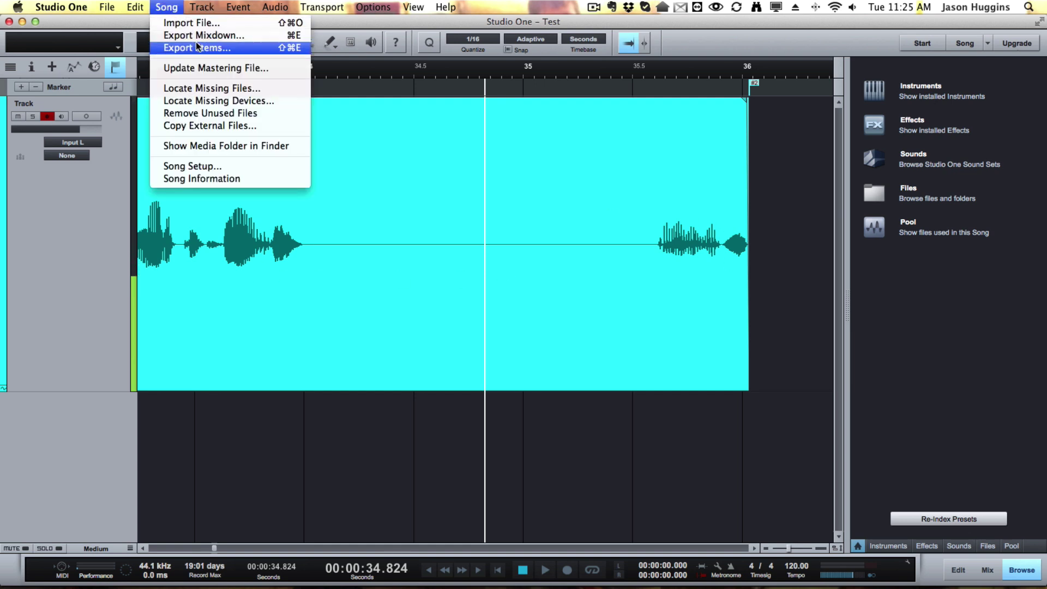
pyautogui.click(215, 47)
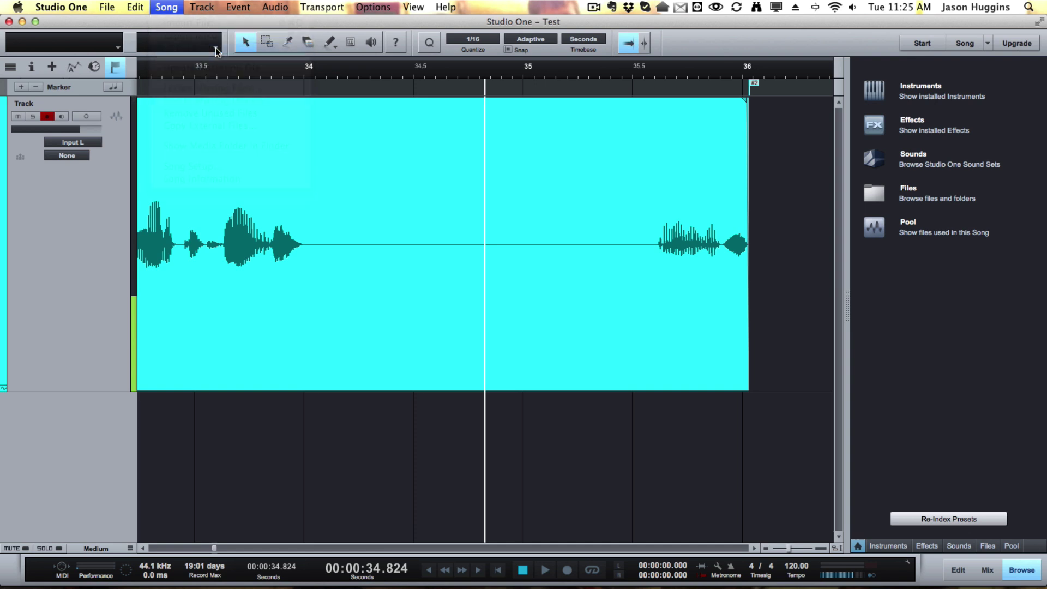
pyautogui.click(581, 146)
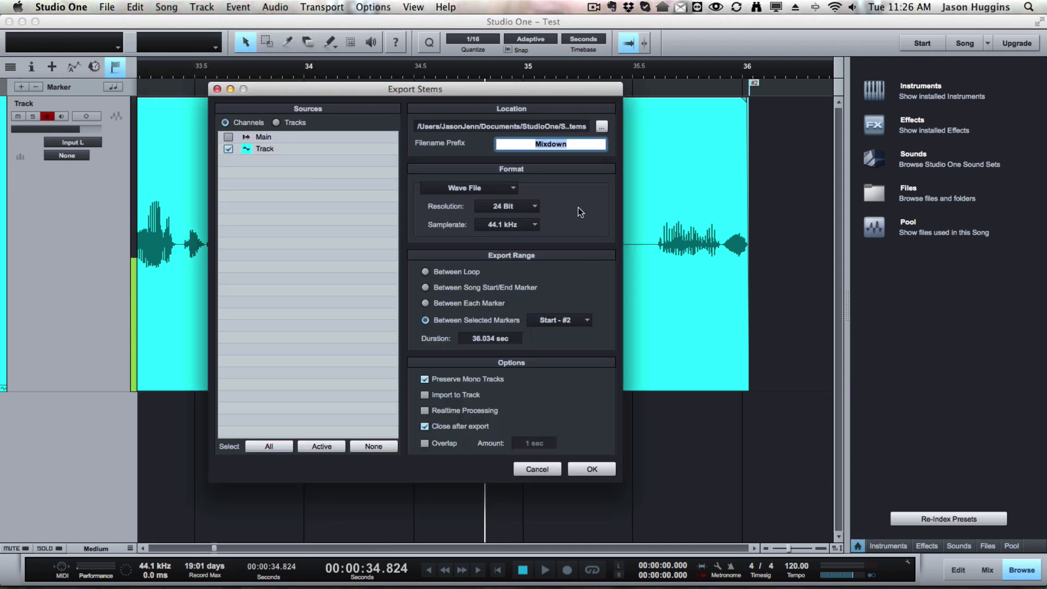
pyautogui.write('TestAudio')
pyautogui.press('BackSpace')
pyautogui.press('BackSpace')
pyautogui.press('BackSpace')
pyautogui.write('dio')
pyautogui.click(601, 127)
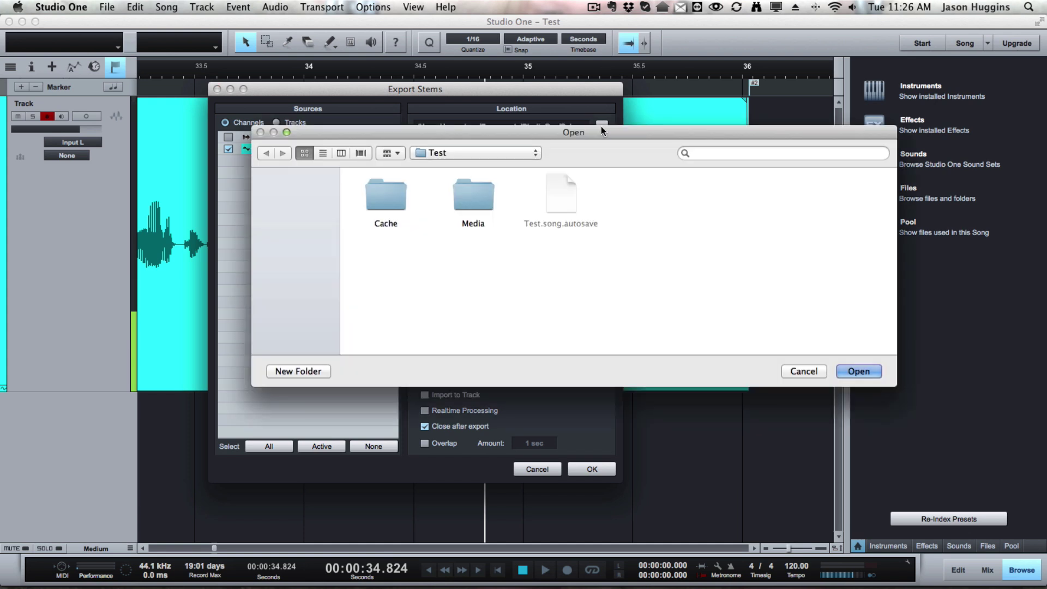
pyautogui.click(321, 221)
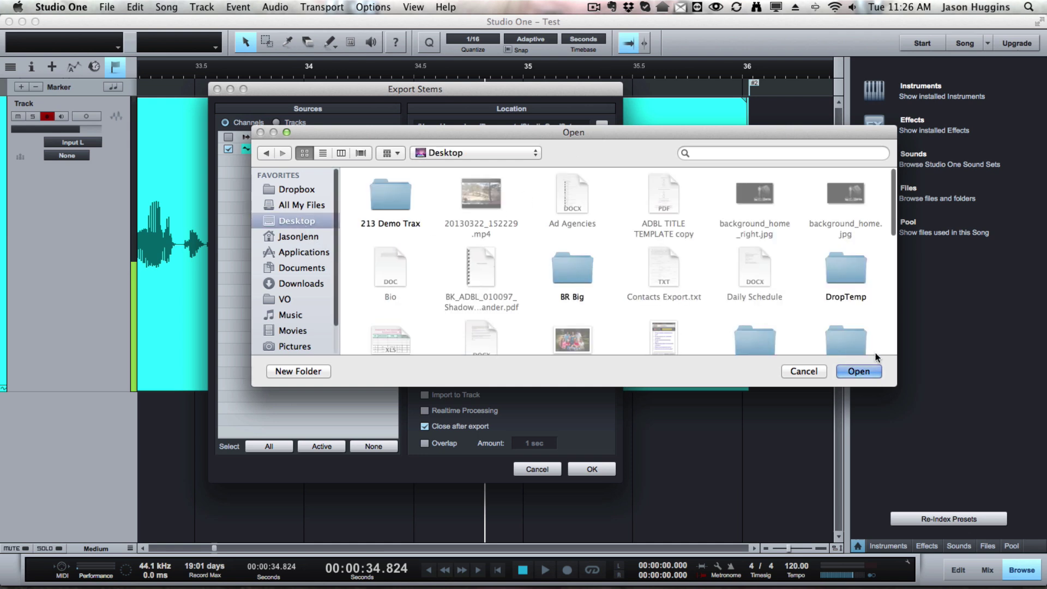
pyautogui.click(861, 369)
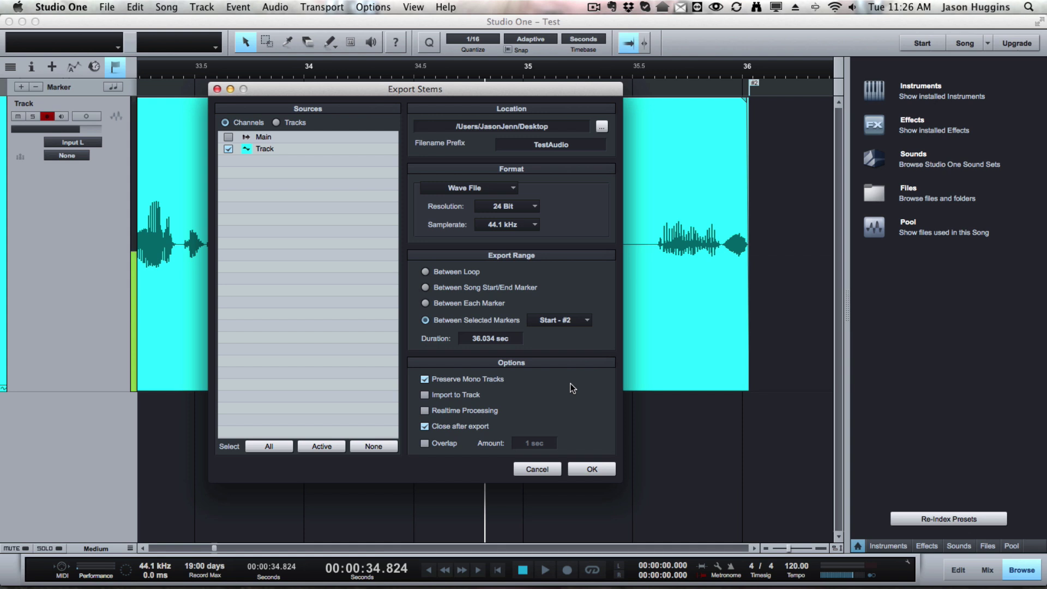
# Step: Export the TestAudio stem and open the resulting WAV from the Desktop in Adobe Audition CS6
pyautogui.click(601, 471)
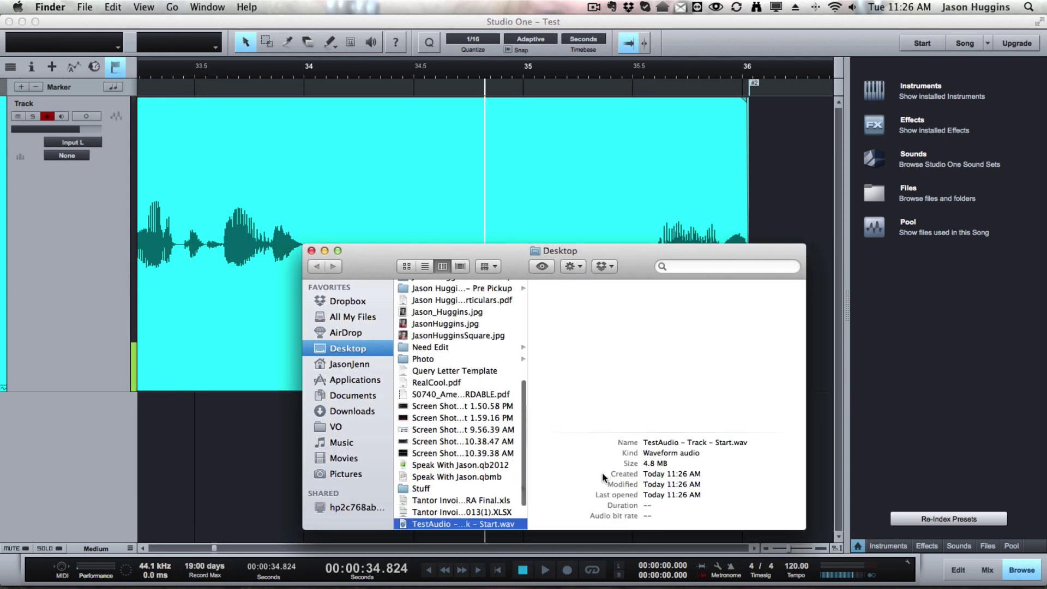
pyautogui.moveTo(647, 400)
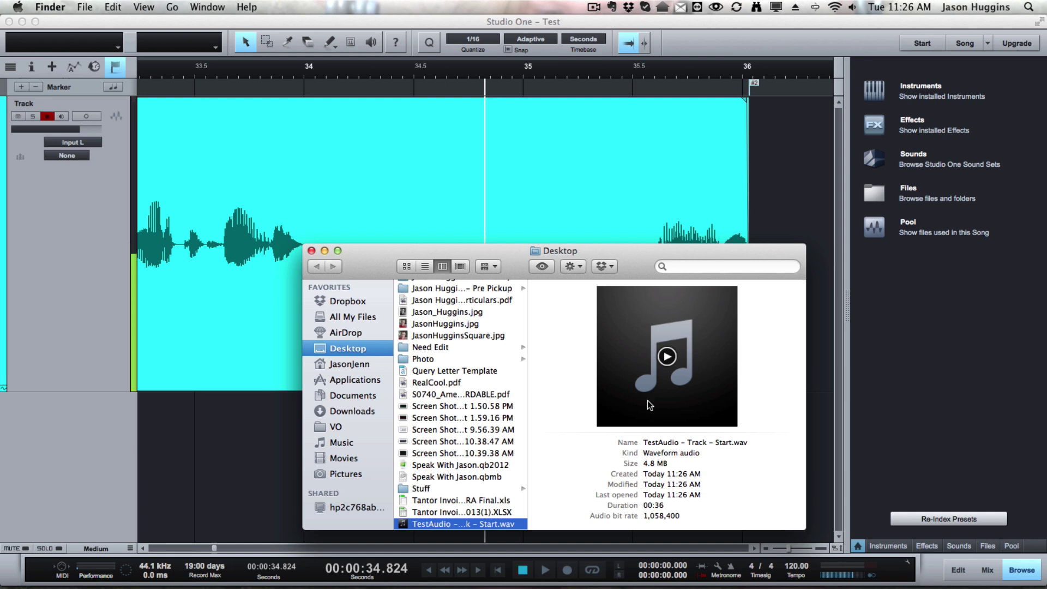
pyautogui.rightClick(459, 522)
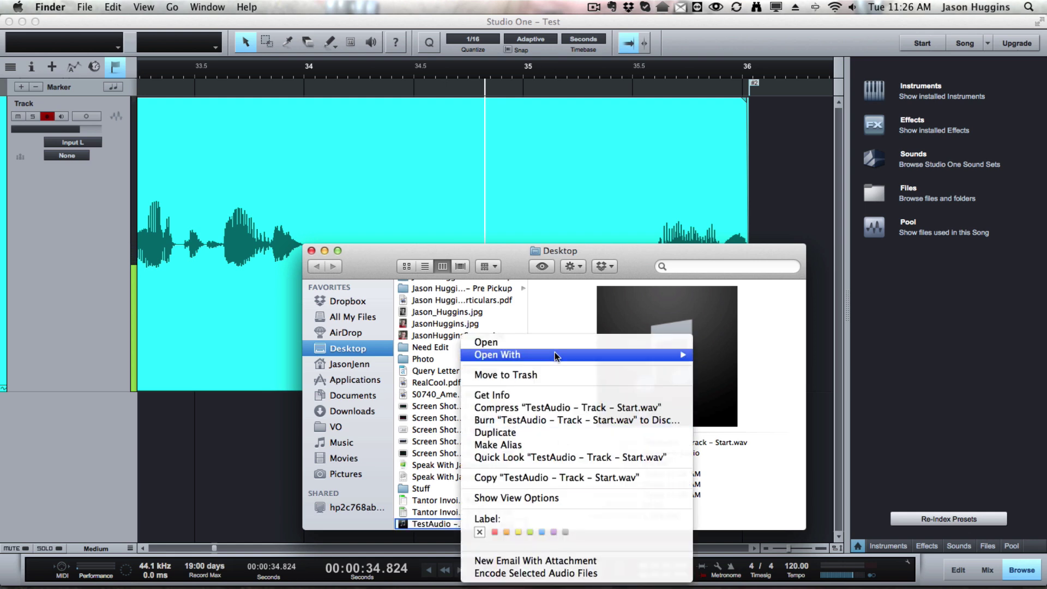
pyautogui.moveTo(554, 353)
pyautogui.click(733, 374)
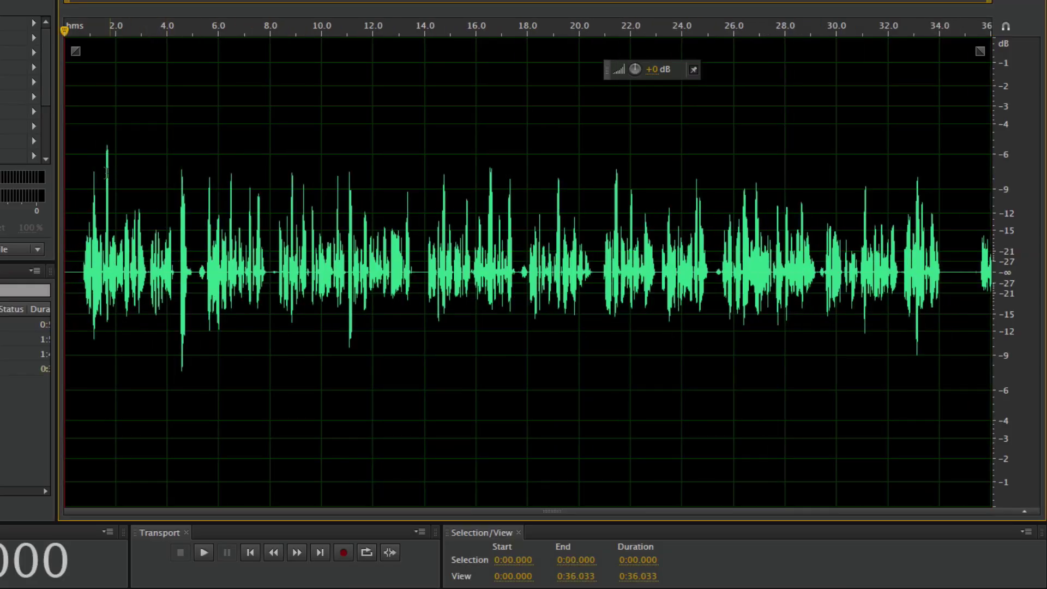
# Step: Zoom into the waveform and play the narration from 0.375 s
pyautogui.scroll(5, 80, 210)
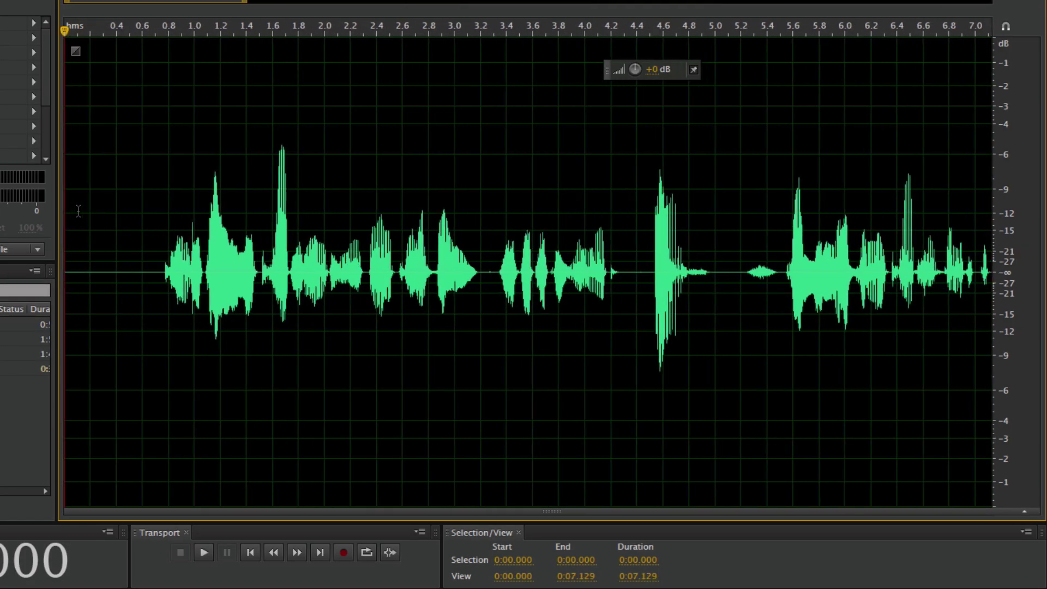
pyautogui.click(113, 207)
pyautogui.press('space')
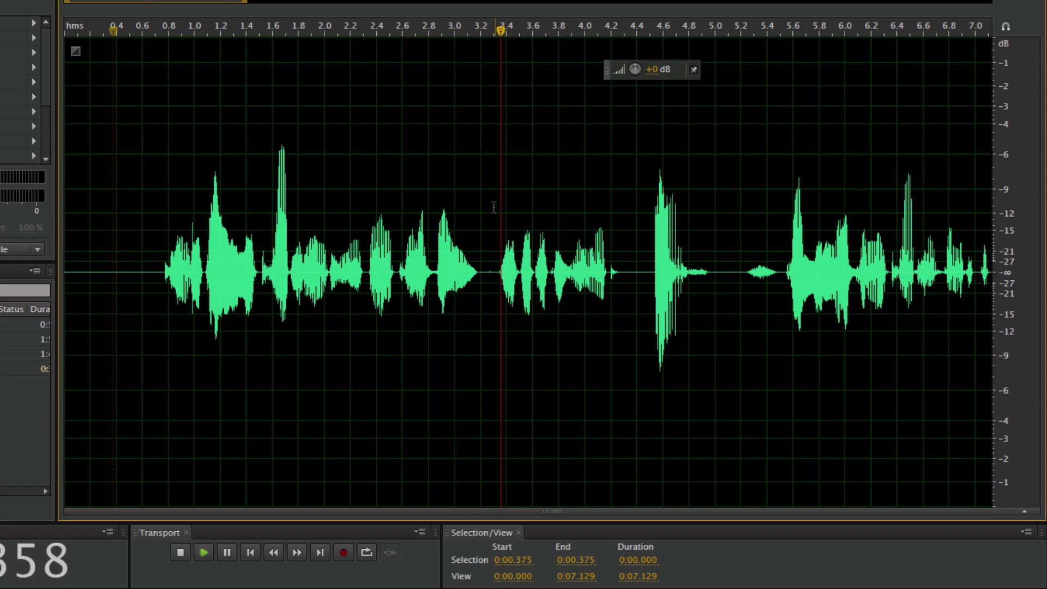
pyautogui.press('space')
# Step: Show the spectral frequency display and auto-heal the click at 3.23–3.31 s
pyautogui.hotkey('shift', 'd')
pyautogui.scroll(4, 475, 201)
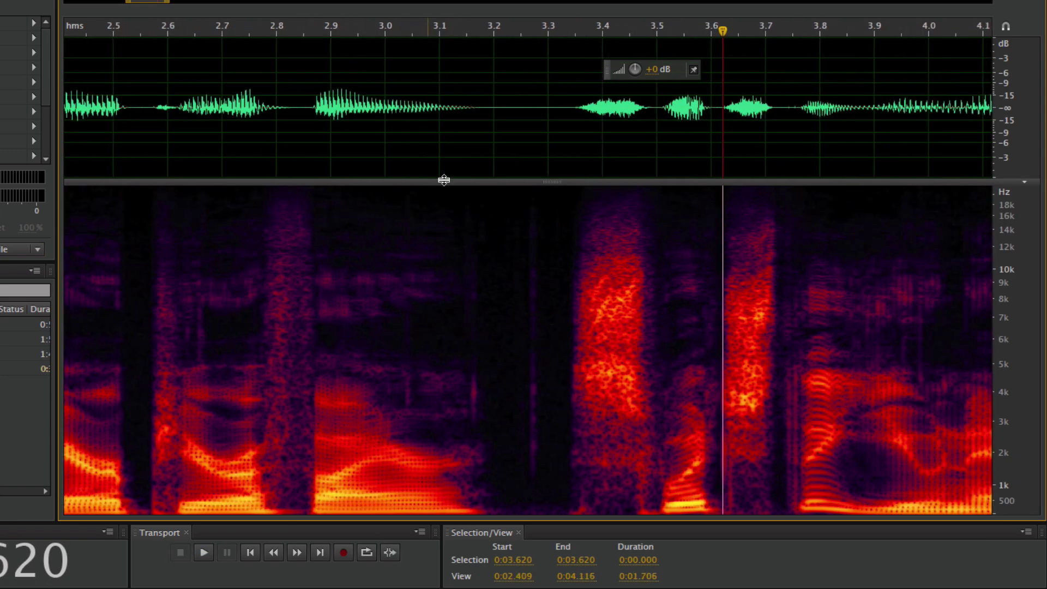
pyautogui.hotkey('ctrl', 'u')
pyautogui.moveTo(549, 142); pyautogui.dragTo(510, 151)
pyautogui.click(574, 151)
pyautogui.hotkey('ctrl', 'u')
# Step: Select the blip at 4.36–4.50 s and auto-heal it
pyautogui.hscroll(5, 415, 151)
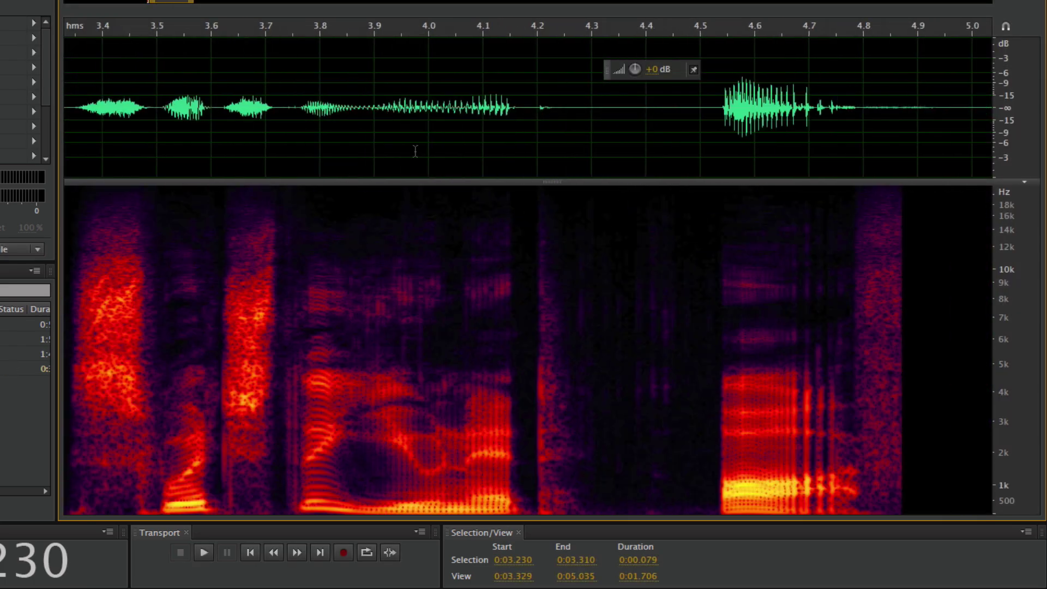
pyautogui.hscroll(5, 415, 151)
pyautogui.moveTo(324, 158); pyautogui.dragTo(256, 158)
pyautogui.hotkey('ctrl', 'u')
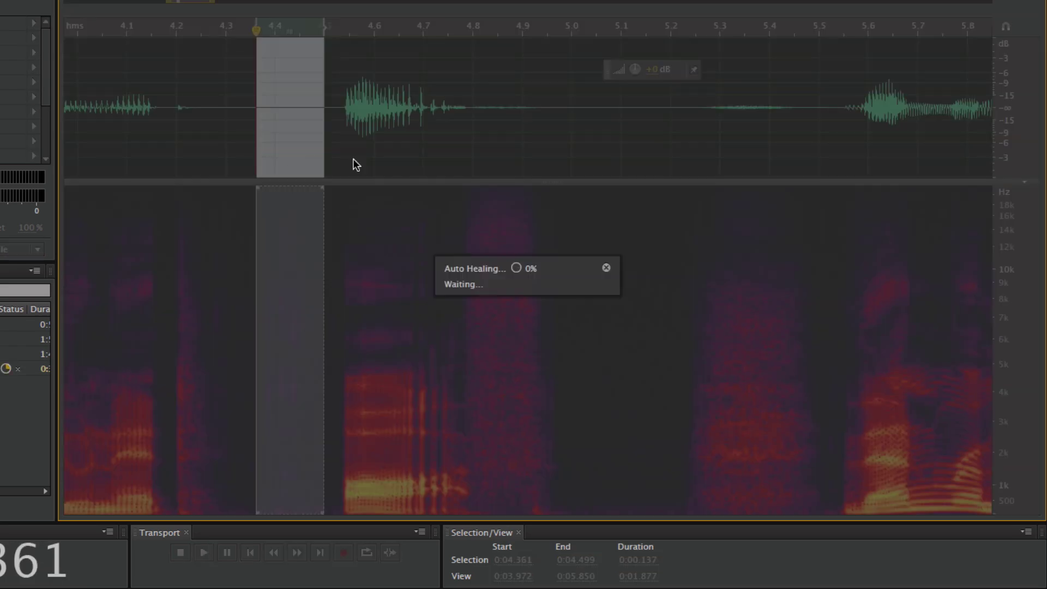